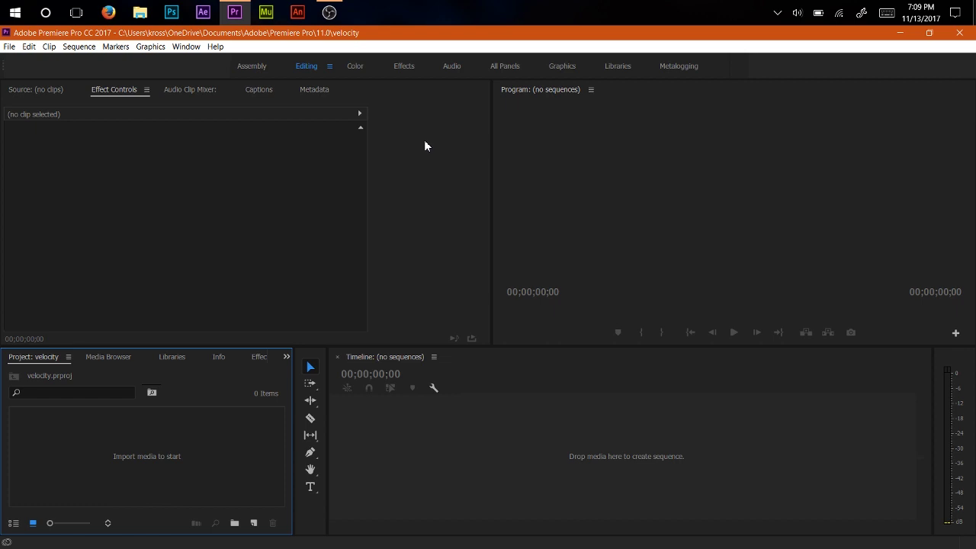
# Create a new 2160×1440 Black Video item in the Project panel
pyautogui.rightClick(175, 353)
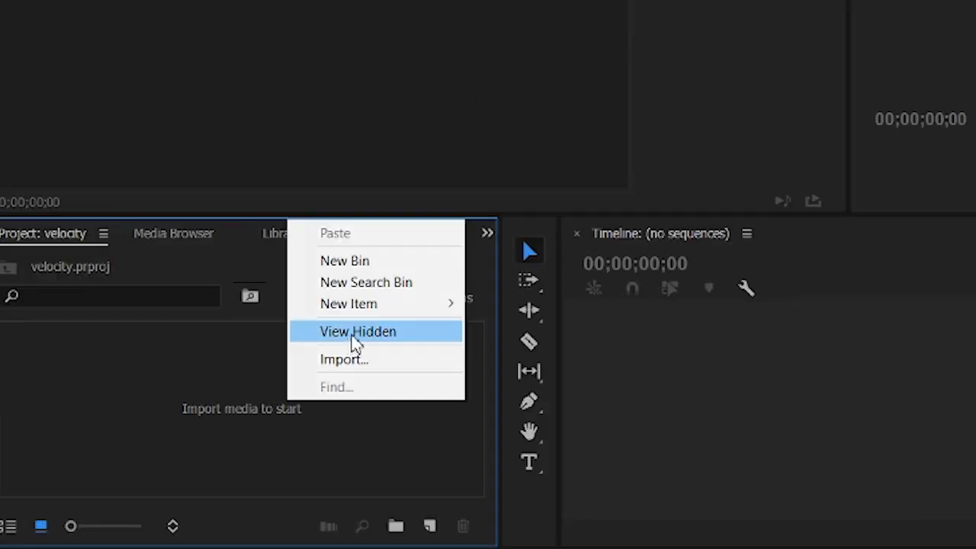
pyautogui.click(201, 390)
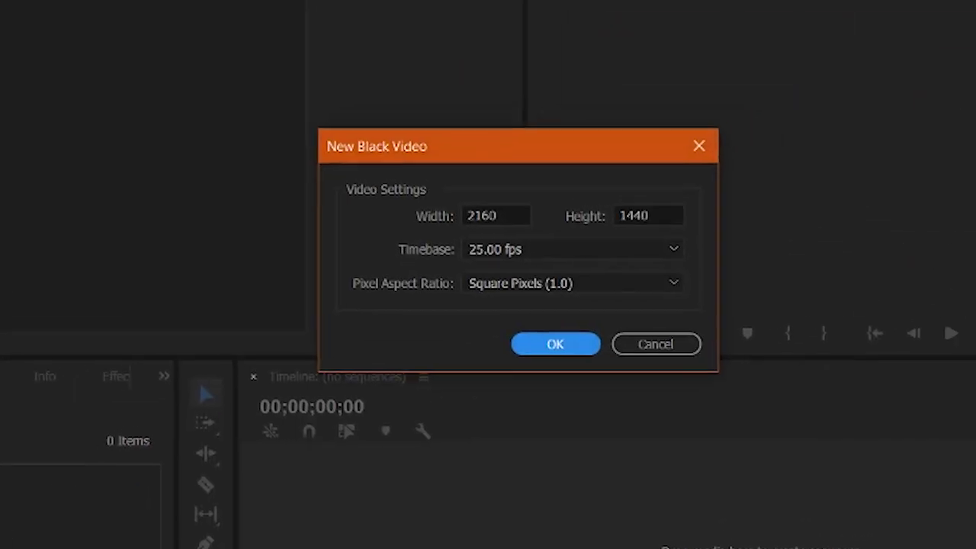
pyautogui.click(509, 356)
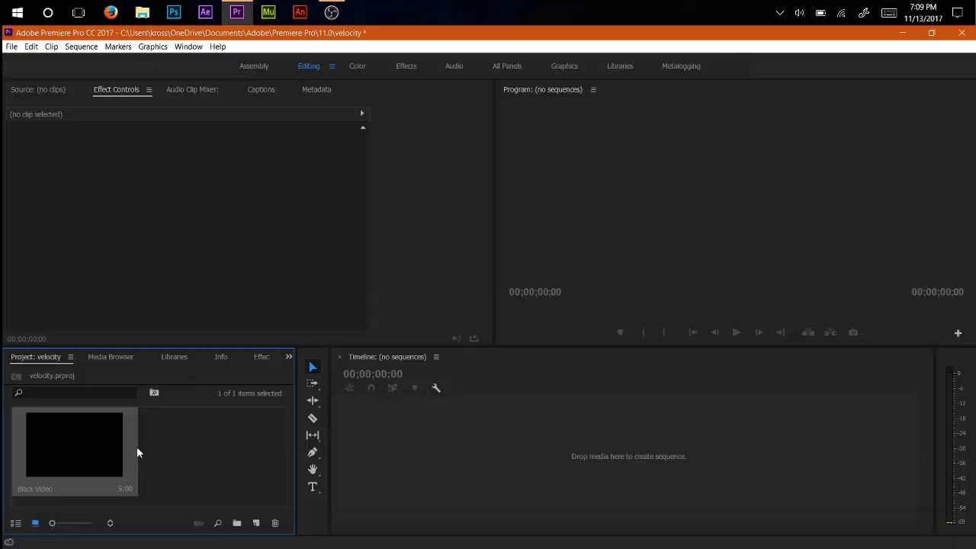
# Drag the Black Video clip onto the Timeline to build a new 5-second sequence from it
pyautogui.moveTo(96, 447); pyautogui.dragTo(504, 437)
pyautogui.moveTo(478, 398); pyautogui.dragTo(637, 393)
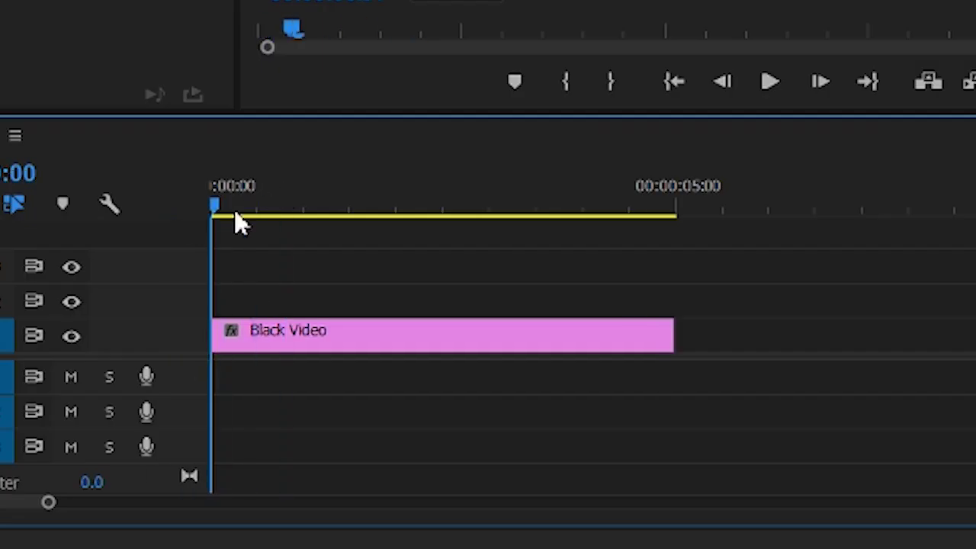
pyautogui.moveTo(580, 217); pyautogui.dragTo(171, 270)
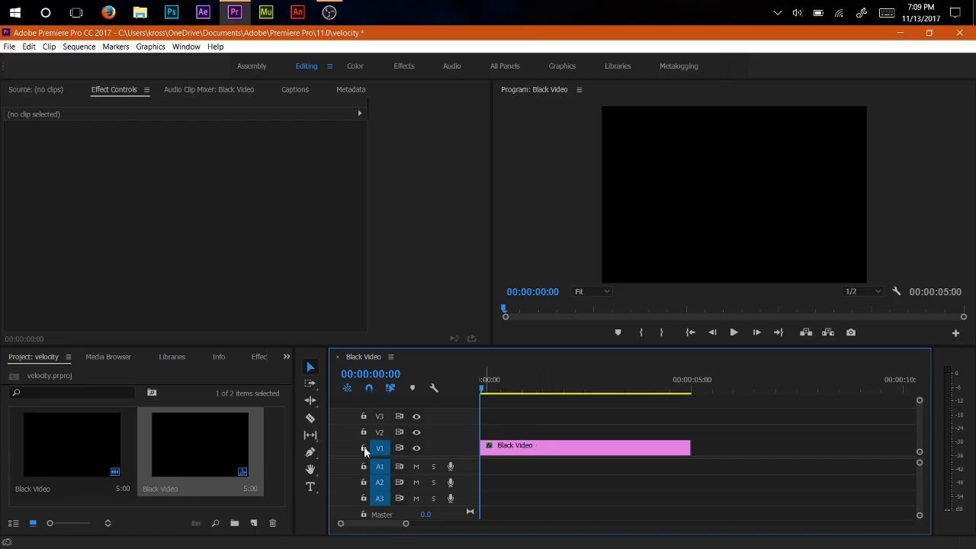
# Type 'hello' on the black frame in the Program monitor and set its font size to 400
pyautogui.click(311, 487)
pyautogui.click(659, 114)
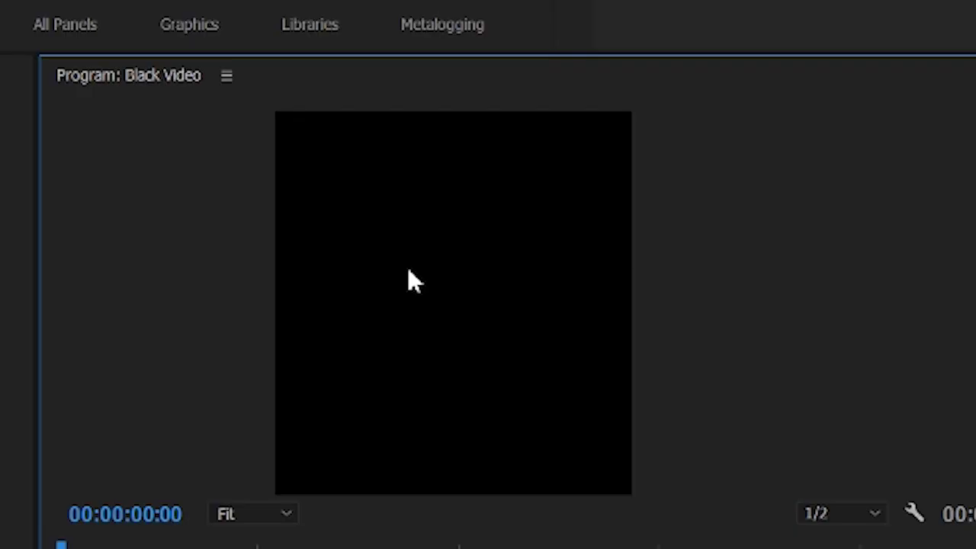
pyautogui.click(408, 268)
pyautogui.write('hello')
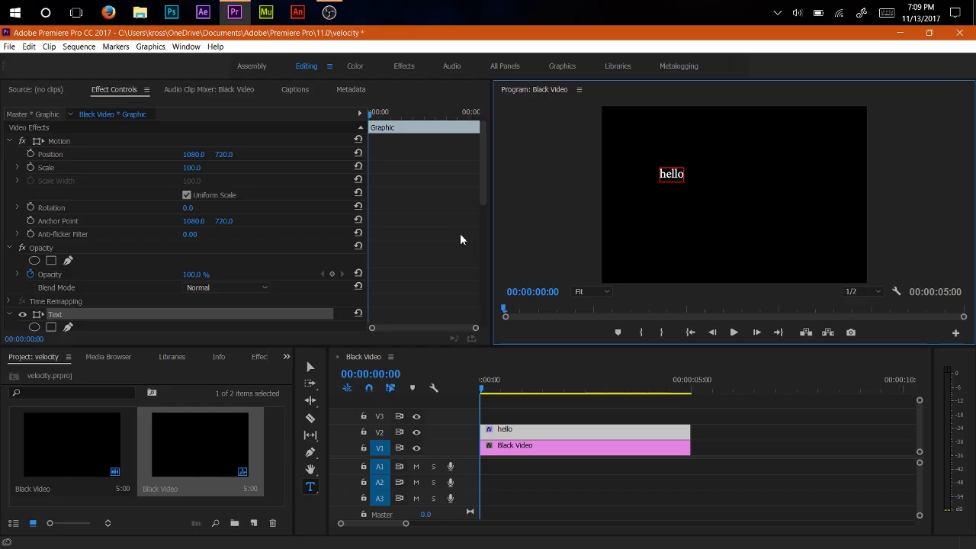
pyautogui.scroll(-3, 276, 289)
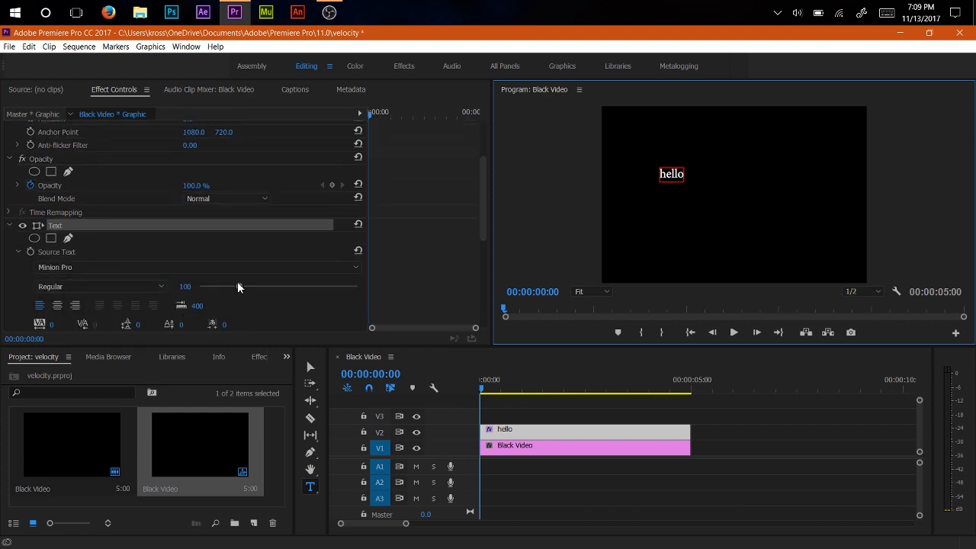
pyautogui.moveTo(240, 289); pyautogui.dragTo(316, 175)
# Enlarge the program preview and move the hello text right and down with the Selection tool
pyautogui.moveTo(422, 347); pyautogui.dragTo(424, 434)
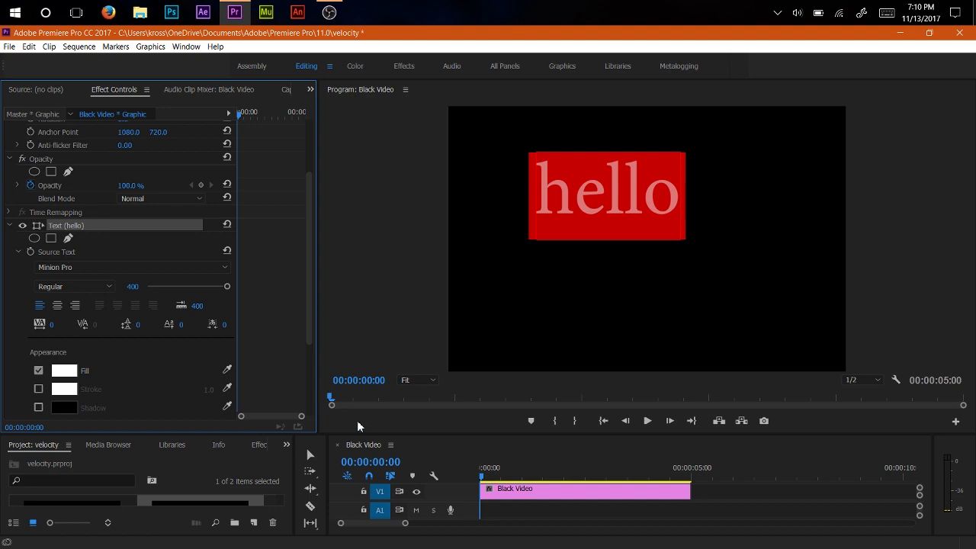
pyautogui.click(311, 455)
pyautogui.moveTo(533, 187); pyautogui.dragTo(574, 237)
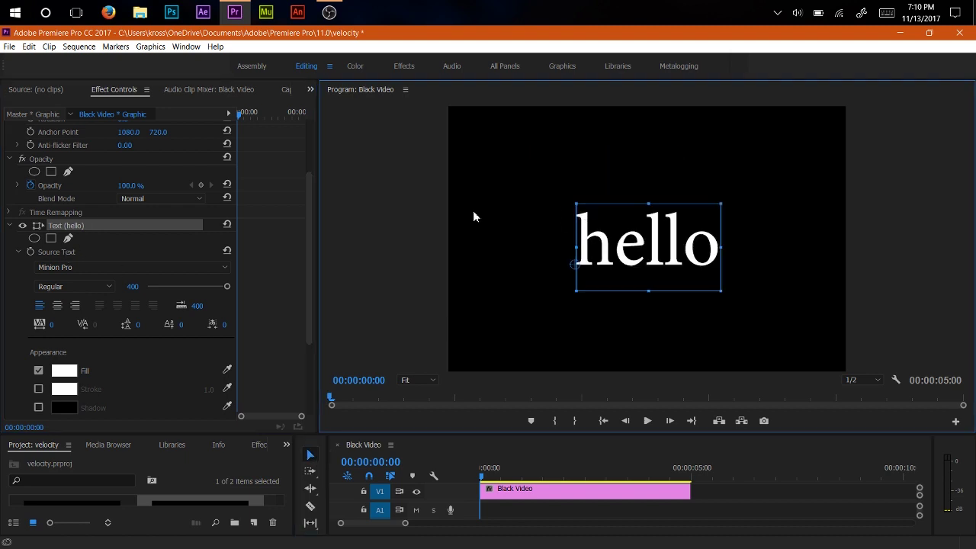
pyautogui.click(11, 227)
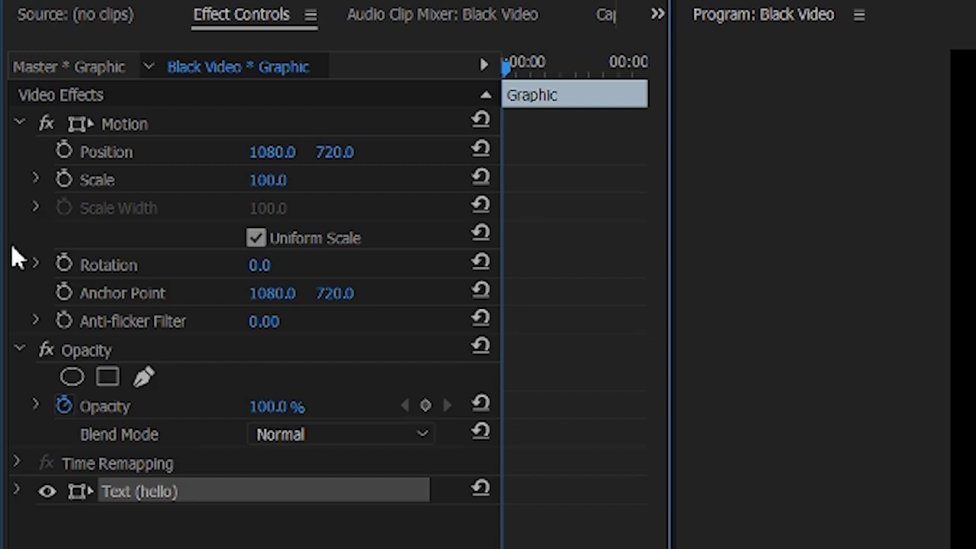
# Expand the Scale property in Effect Controls to show its slider
pyautogui.click(36, 180)
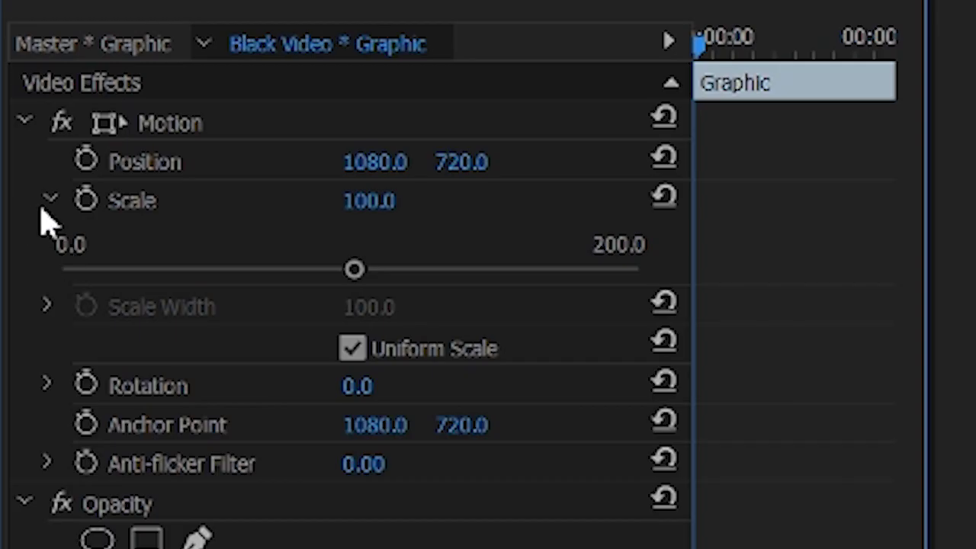
pyautogui.click(48, 202)
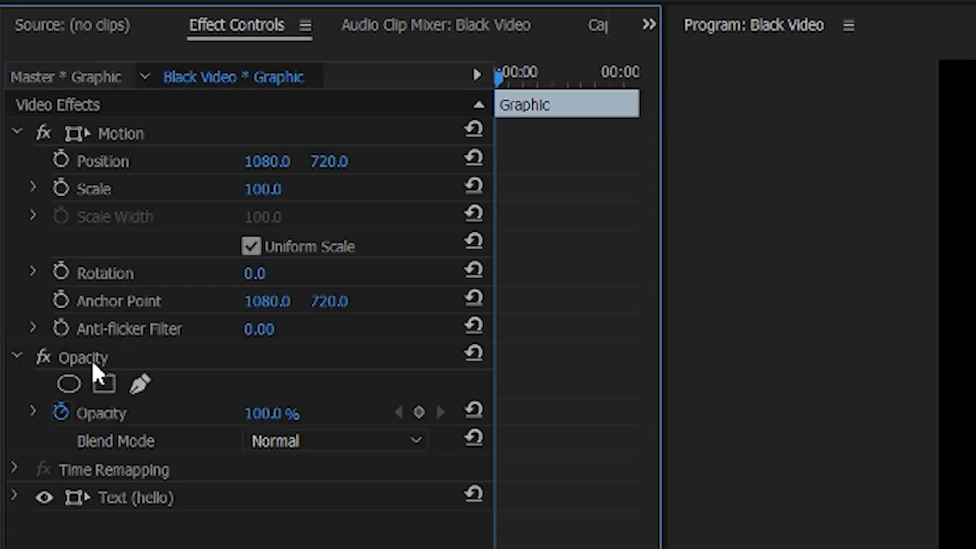
pyautogui.click(33, 189)
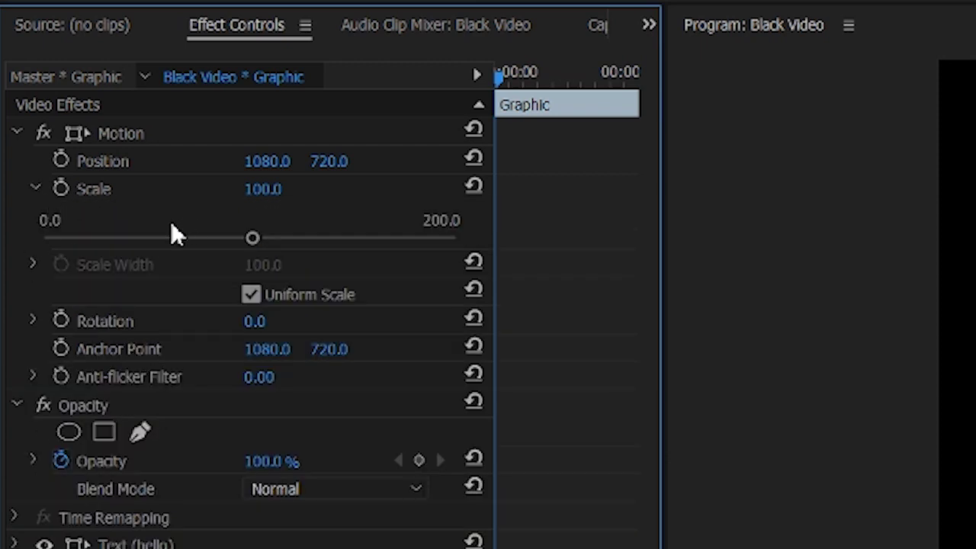
# Widen the Effect Controls panel and its keyframe mini-timeline, and reselect the hello title
pyautogui.moveTo(661, 197); pyautogui.dragTo(975, 170)
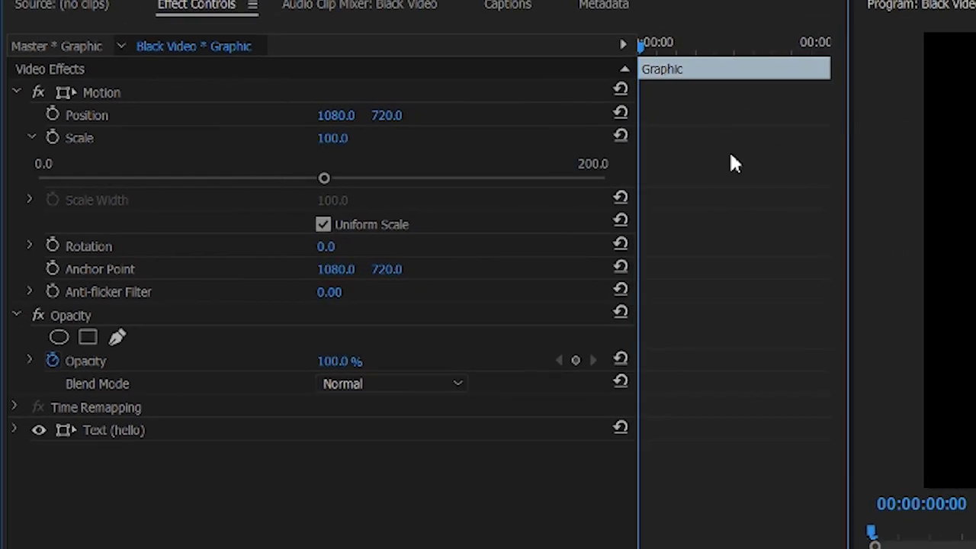
pyautogui.moveTo(637, 138); pyautogui.dragTo(386, 192)
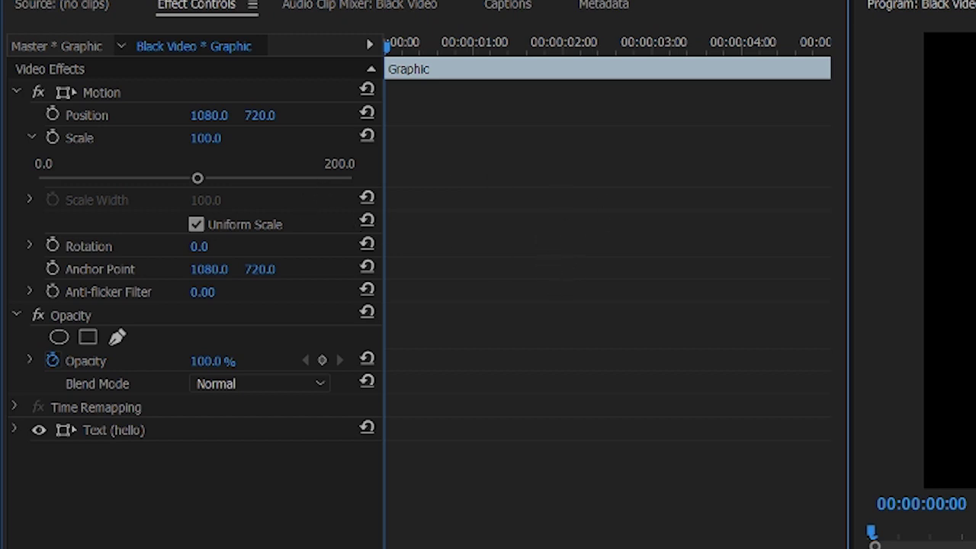
pyautogui.moveTo(839, 548); pyautogui.dragTo(839, 470)
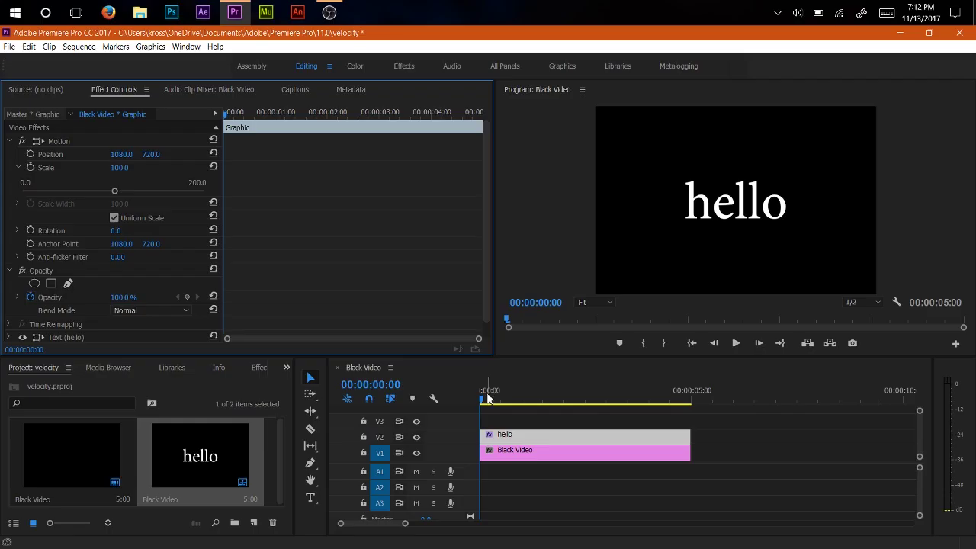
pyautogui.click(728, 205)
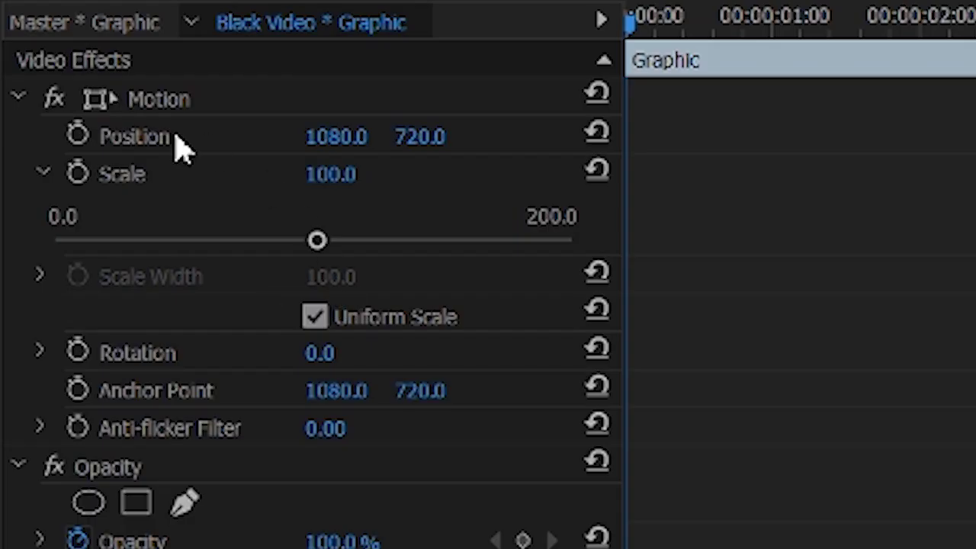
# Collapse Scale and enable Position keyframing for the hello title at 1080.0, 720.0
pyautogui.click(43, 176)
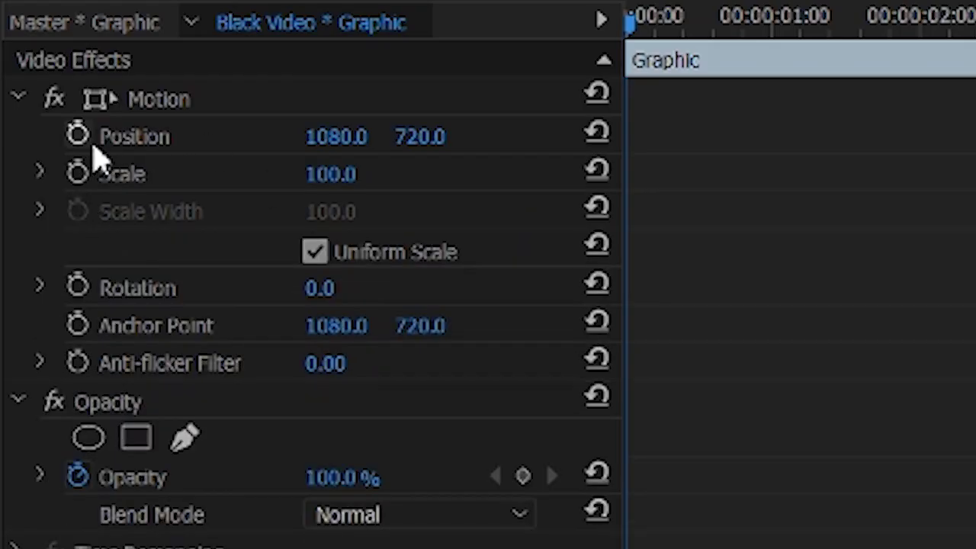
pyautogui.click(146, 140)
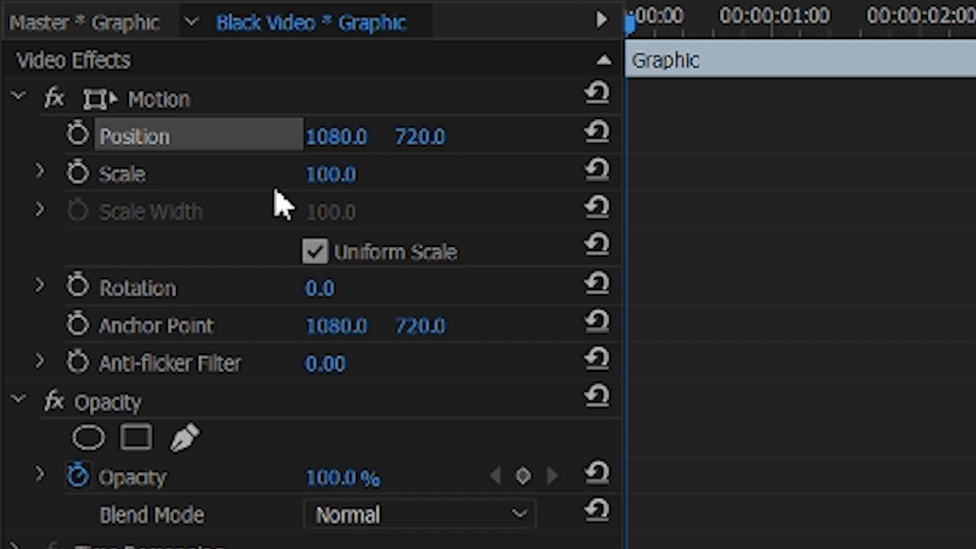
pyautogui.click(77, 139)
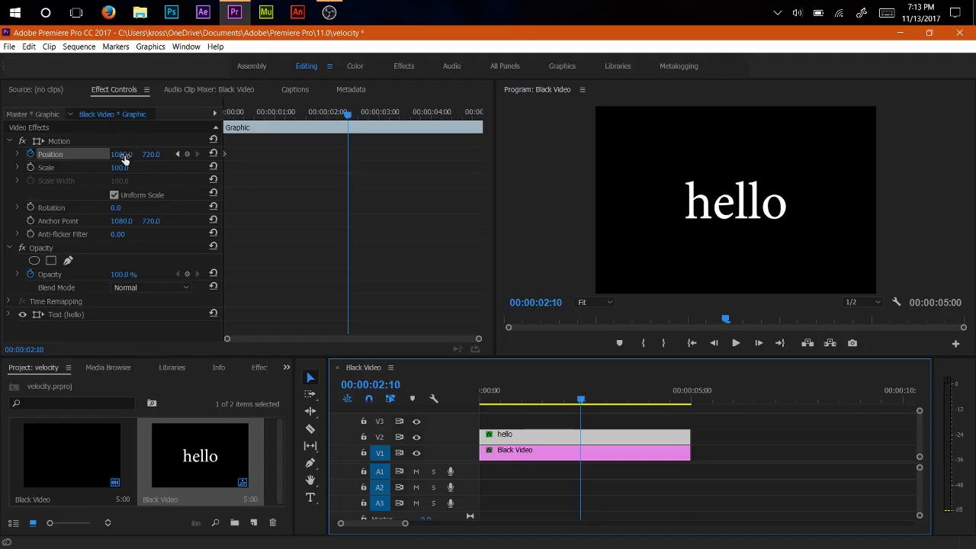
# At the sequence start, set the hello title's Position X to -600 so it begins off-screen left
pyautogui.moveTo(493, 389); pyautogui.dragTo(429, 393)
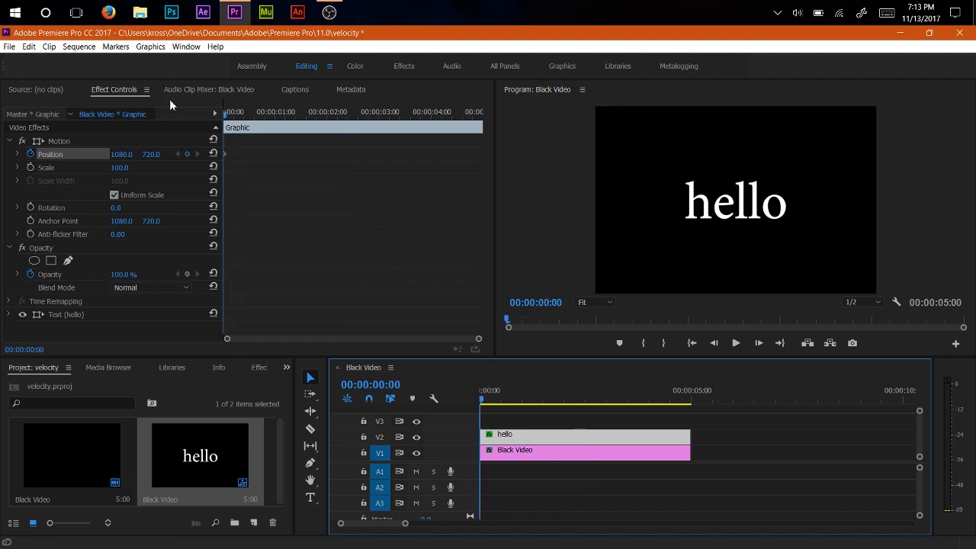
pyautogui.moveTo(122, 154)
pyautogui.mouseDown()
pyautogui.moveTo(100, 154)
pyautogui.moveTo(131, 154)
pyautogui.mouseUp()
pyautogui.write('600')
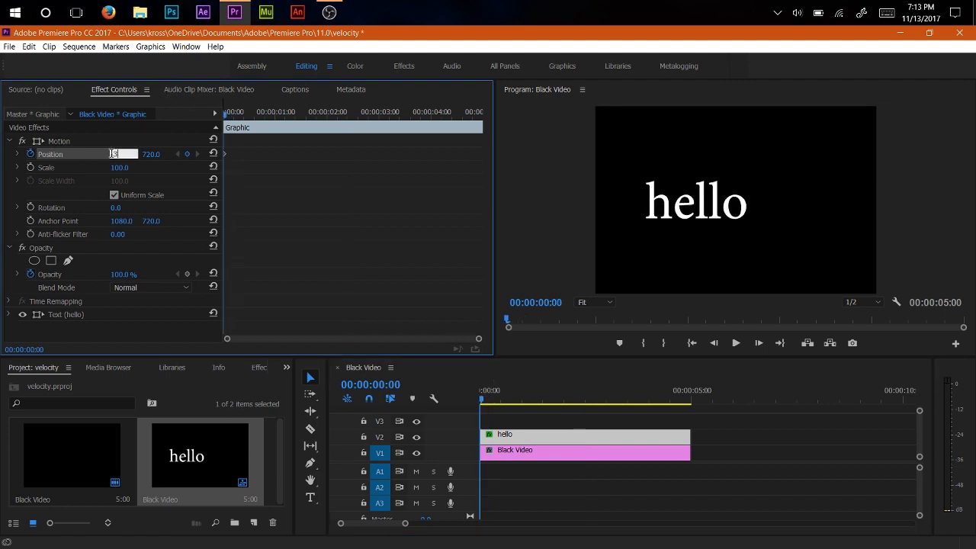
pyautogui.press('Return')
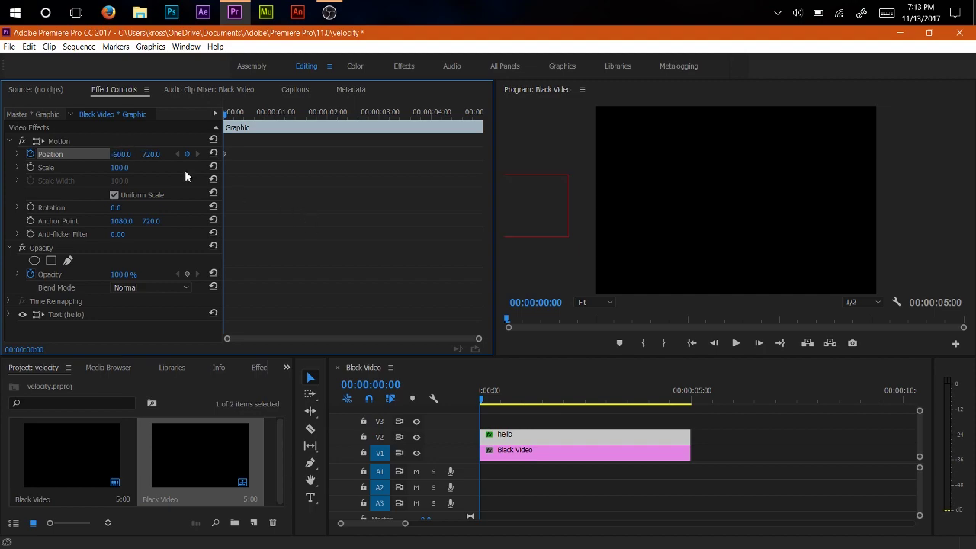
# Add a Position keyframe of 1080, 720 at about 2 seconds and play the slide-in from the start
pyautogui.click(346, 112)
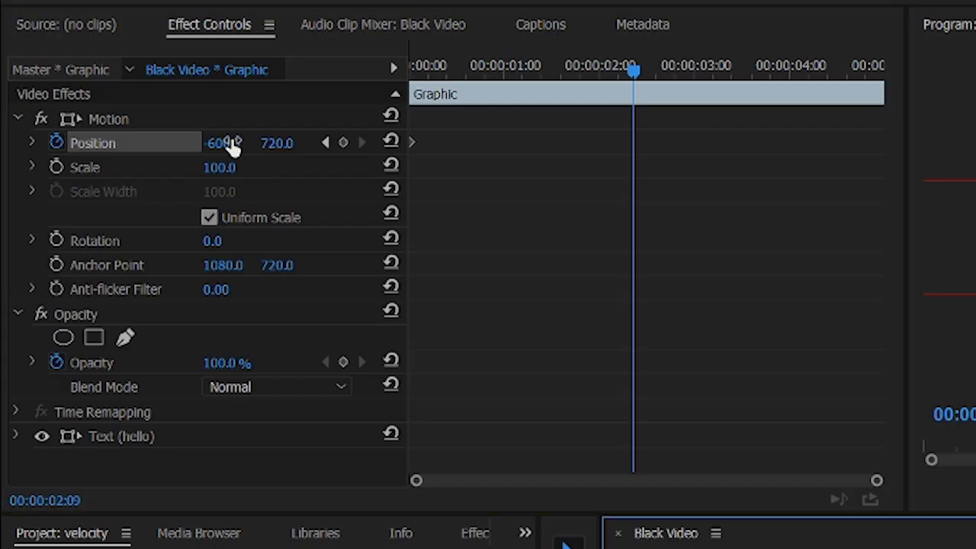
pyautogui.click(228, 143)
pyautogui.press('Return')
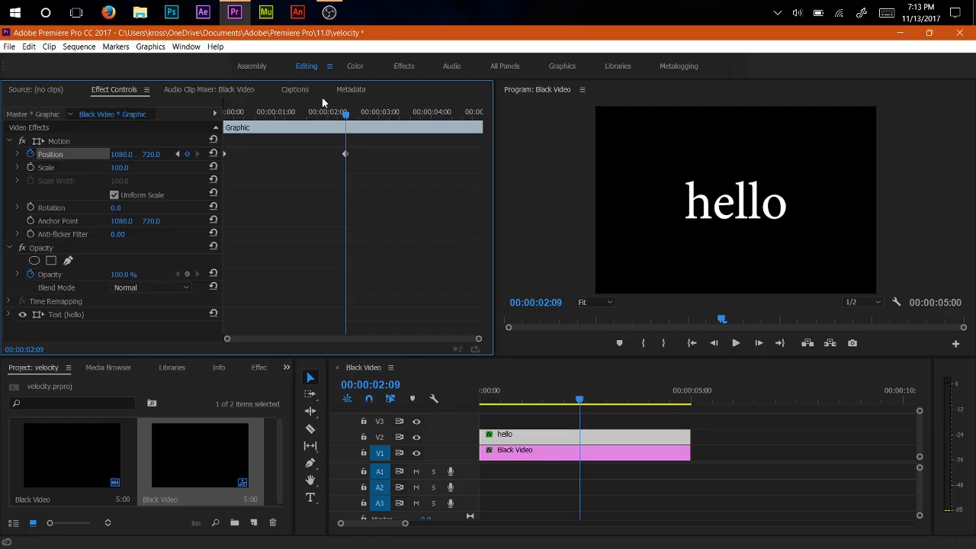
pyautogui.press('Home')
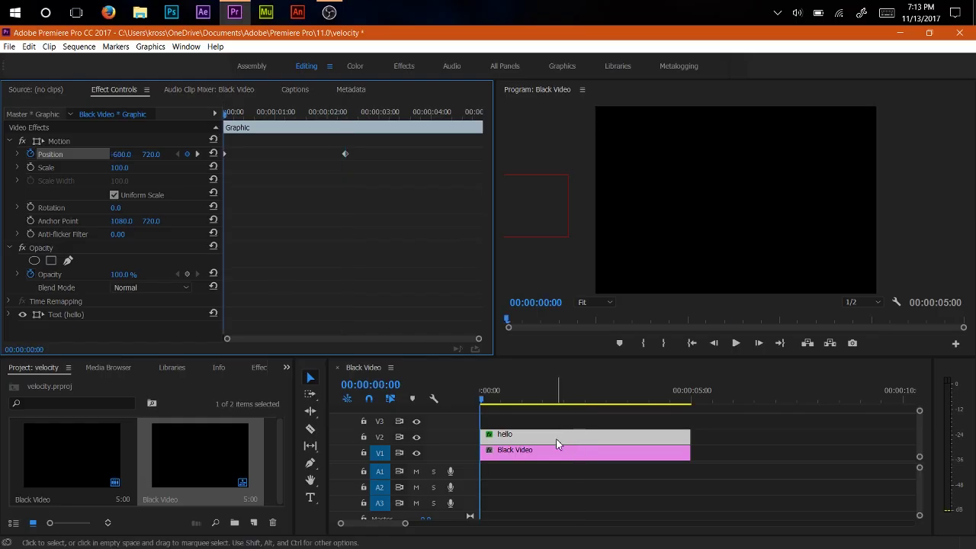
pyautogui.press('space')
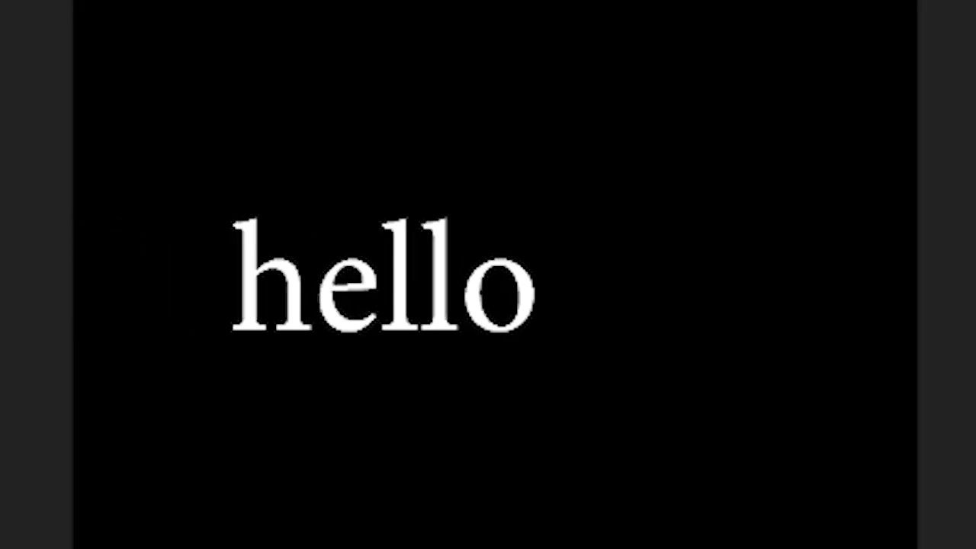
pyautogui.press('space')
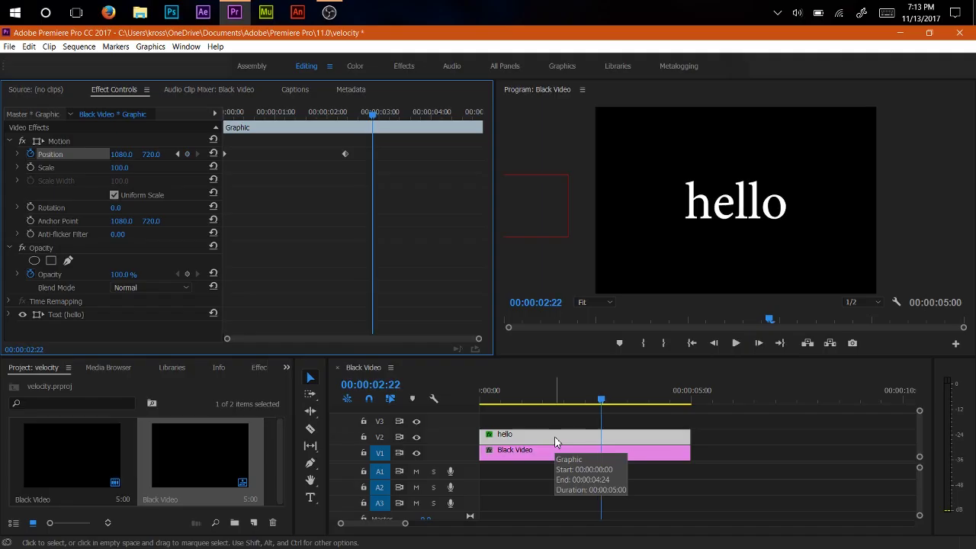
pyautogui.moveTo(601, 398); pyautogui.dragTo(480, 394)
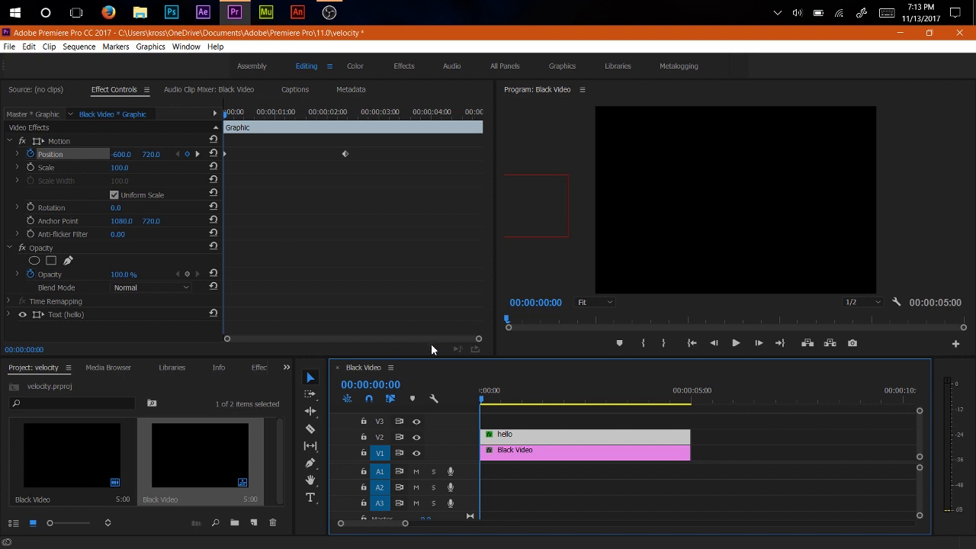
pyautogui.click(222, 146)
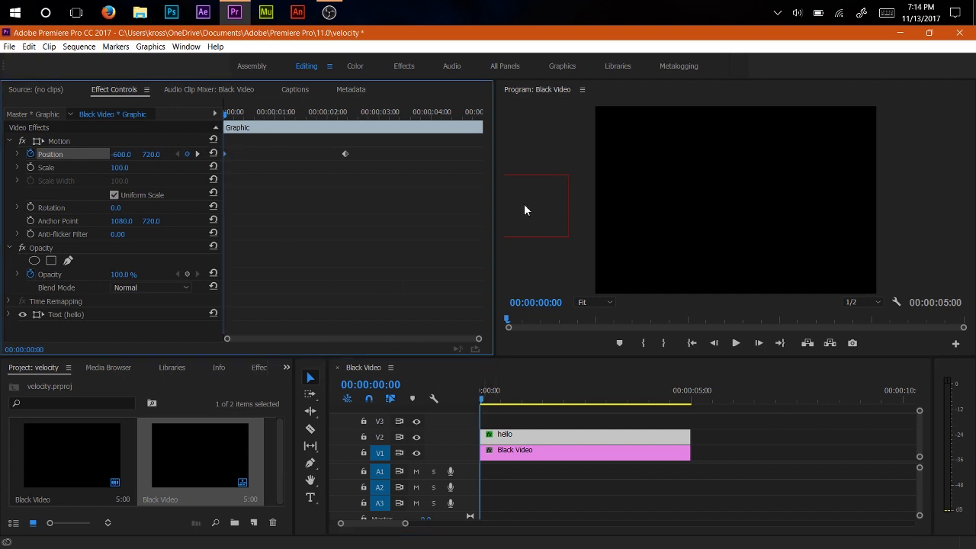
pyautogui.moveTo(340, 119); pyautogui.dragTo(347, 119)
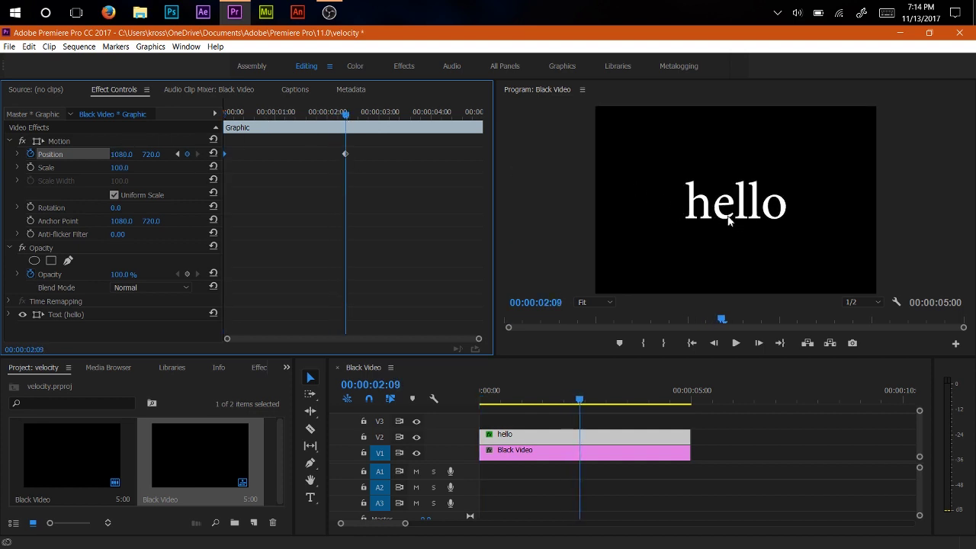
pyautogui.moveTo(233, 114); pyautogui.dragTo(347, 119)
pyautogui.press('Home')
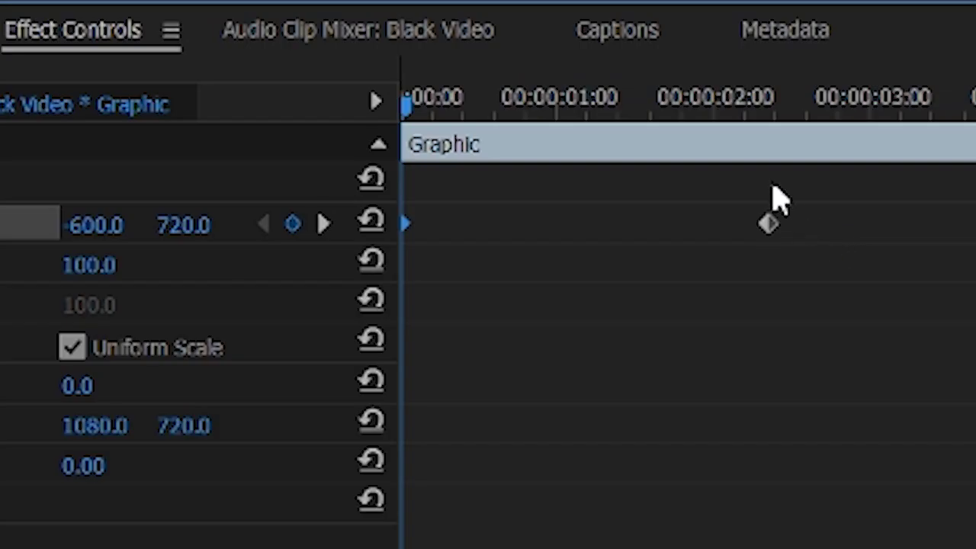
pyautogui.moveTo(442, 119); pyautogui.dragTo(797, 129)
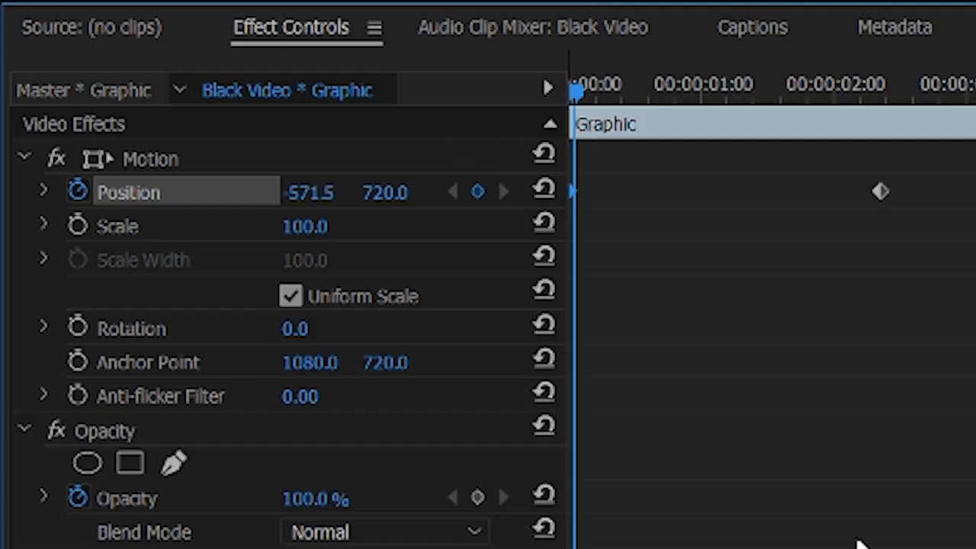
pyautogui.press('space')
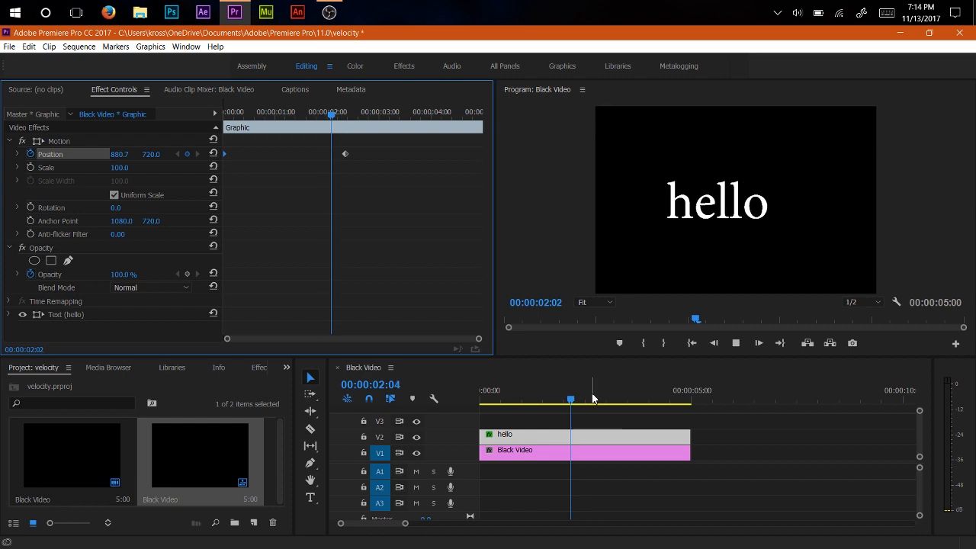
pyautogui.press('space')
pyautogui.moveTo(510, 397); pyautogui.dragTo(479, 398)
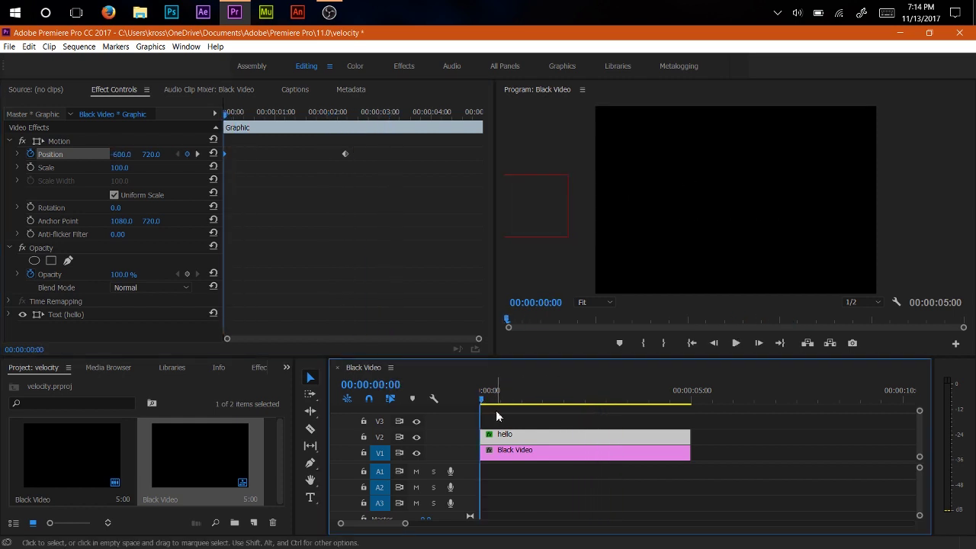
pyautogui.press('space')
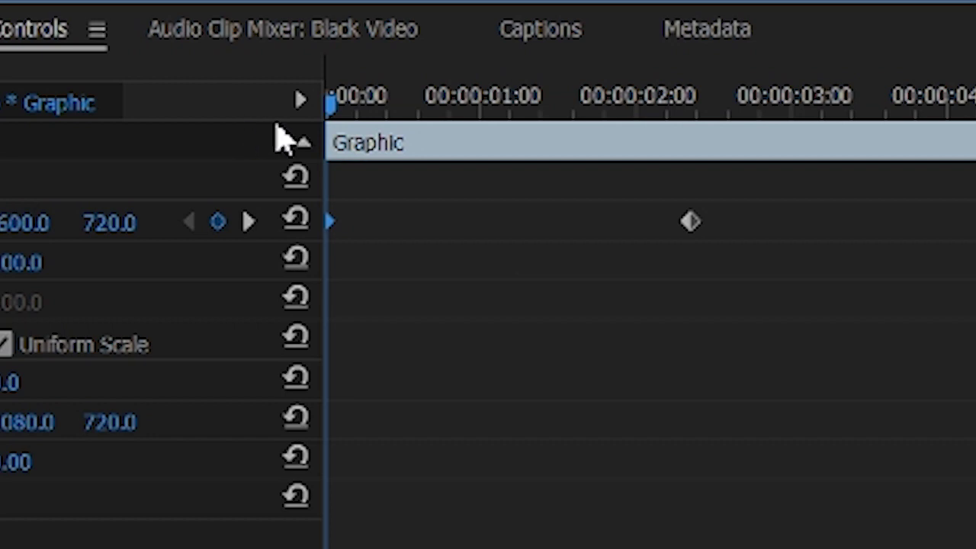
pyautogui.moveTo(333, 96); pyautogui.dragTo(701, 115)
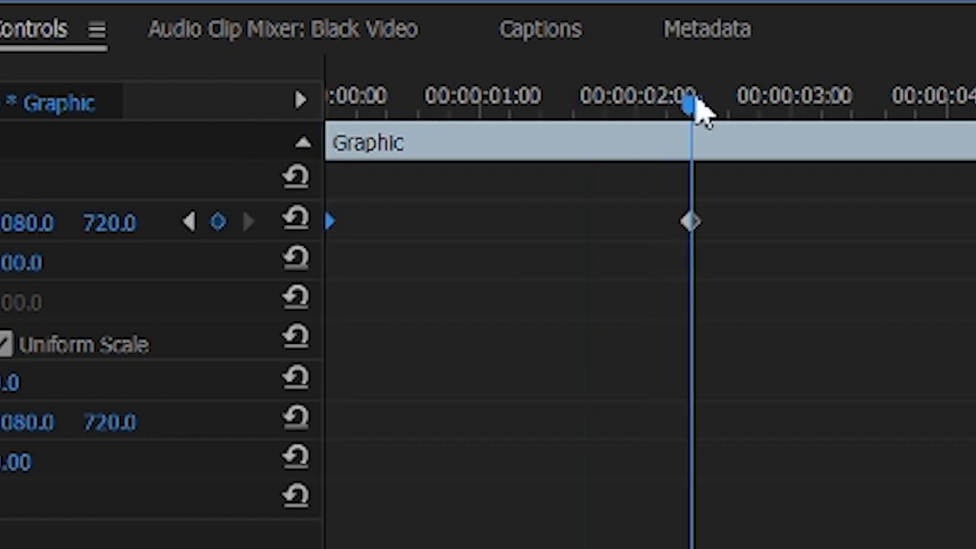
pyautogui.click(692, 221)
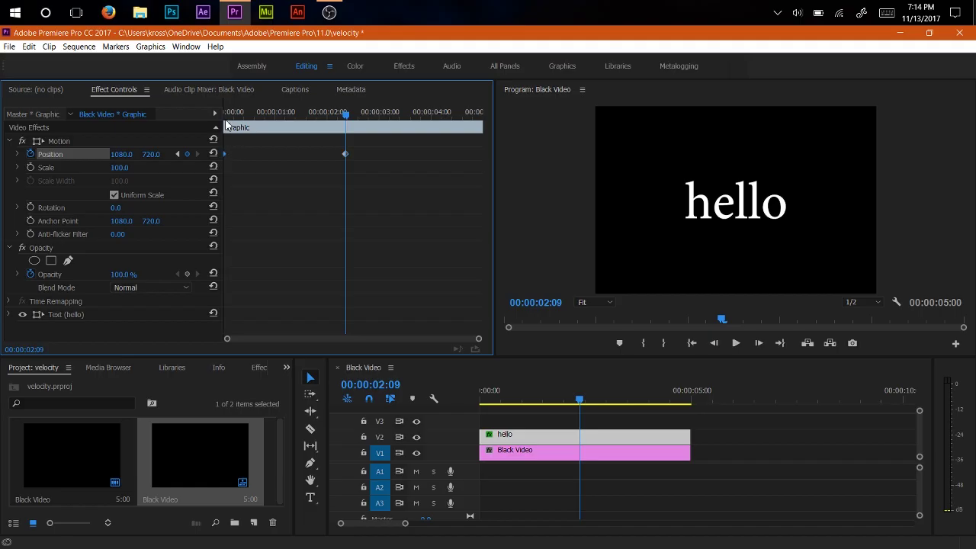
pyautogui.press('Home')
pyautogui.press('space')
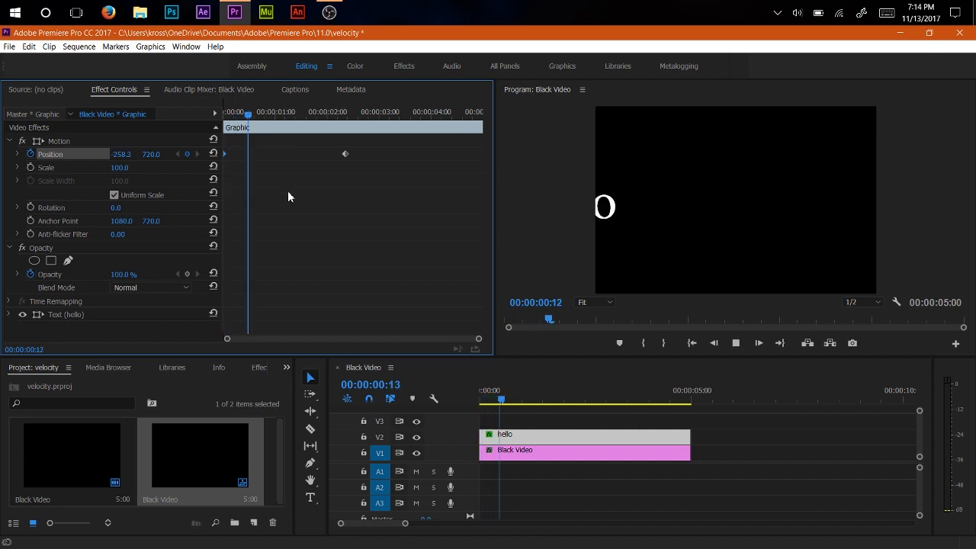
pyautogui.press('space')
pyautogui.press('Home')
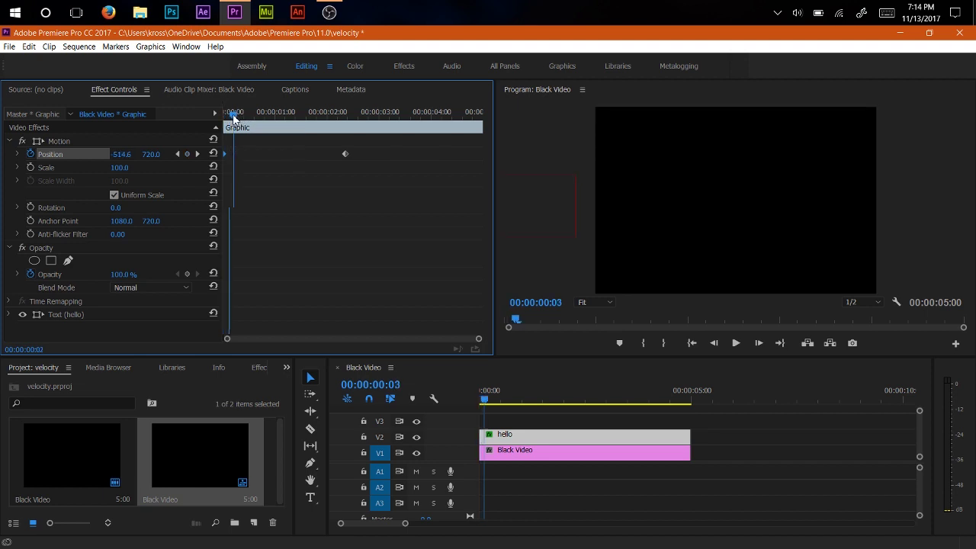
pyautogui.moveTo(226, 125); pyautogui.dragTo(282, 121)
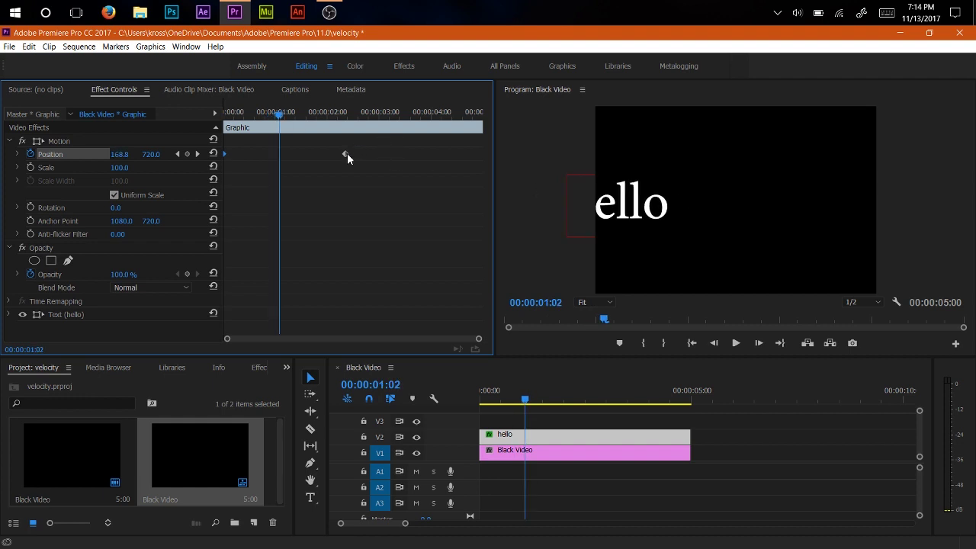
pyautogui.moveTo(274, 115); pyautogui.dragTo(284, 118)
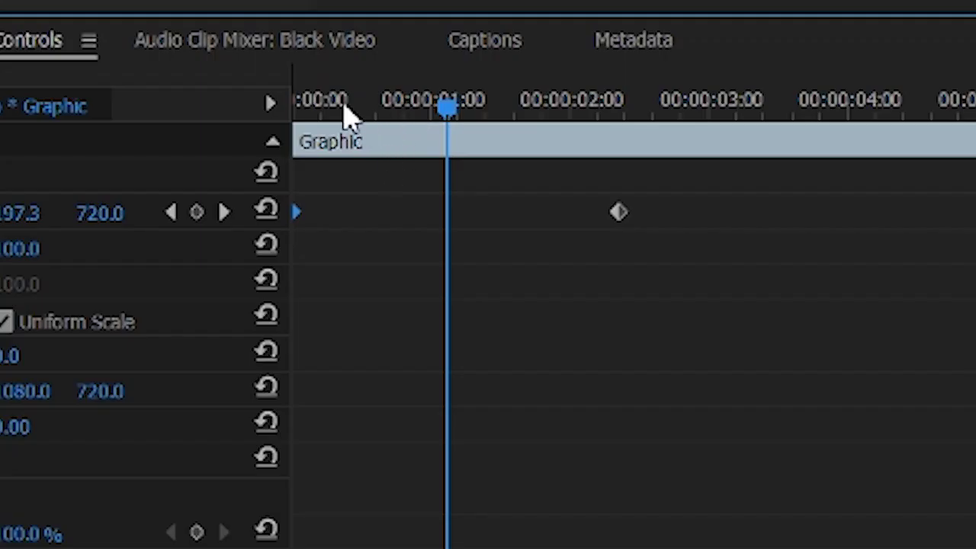
pyautogui.moveTo(347, 115); pyautogui.dragTo(349, 152)
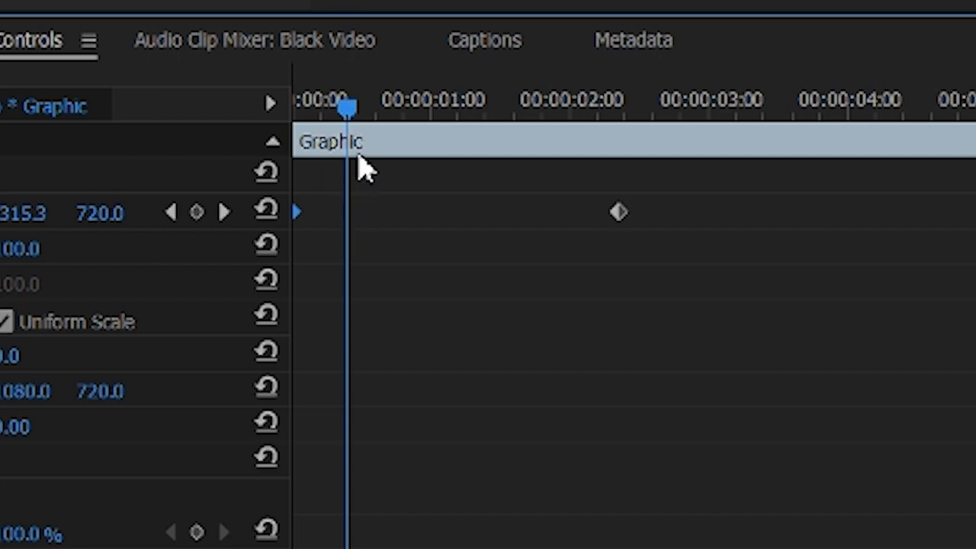
pyautogui.moveTo(464, 124); pyautogui.dragTo(366, 126)
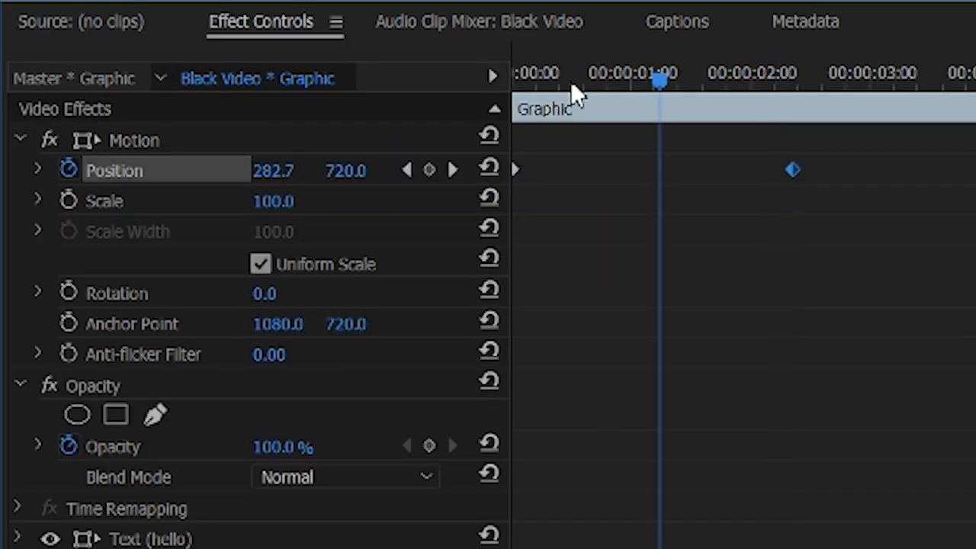
pyautogui.moveTo(576, 93); pyautogui.dragTo(374, 98)
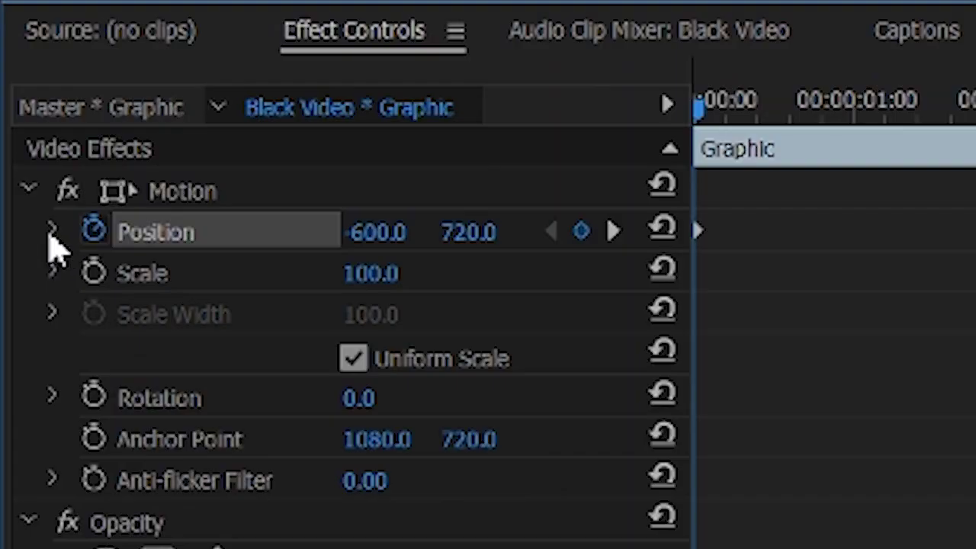
# In the Position velocity graph, raise the final keyframe's incoming handle to give it a Bezier ease
pyautogui.click(53, 231)
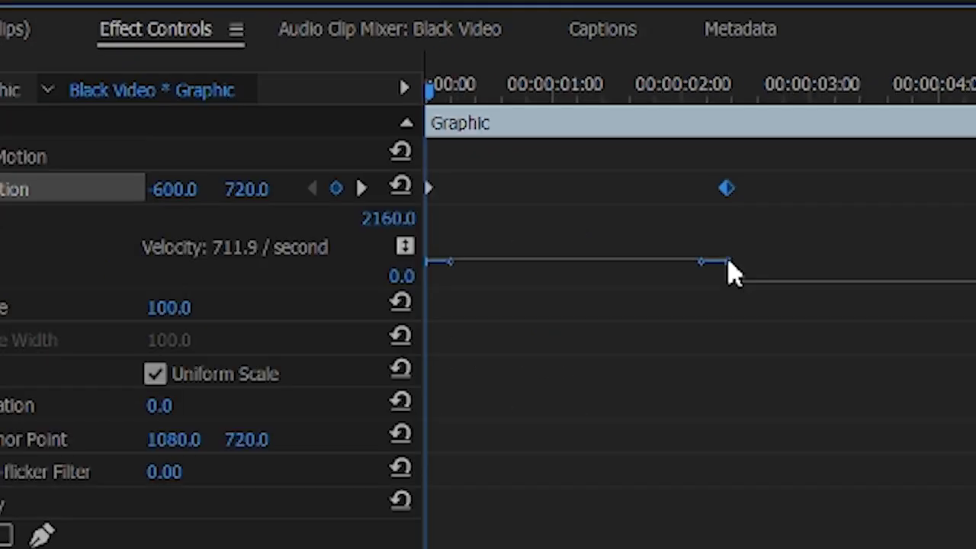
pyautogui.click(429, 191)
pyautogui.click(726, 191)
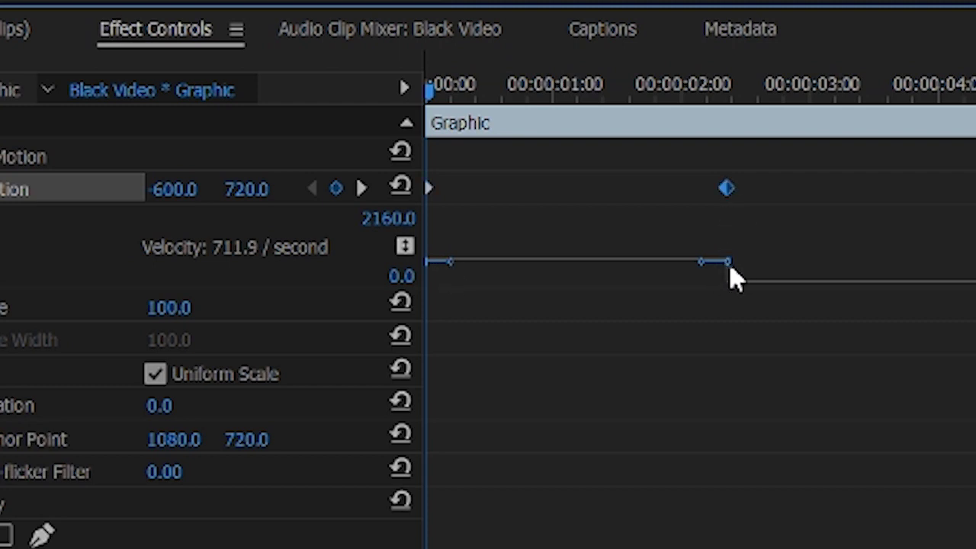
pyautogui.click(702, 263)
pyautogui.moveTo(700, 261); pyautogui.dragTo(705, 233)
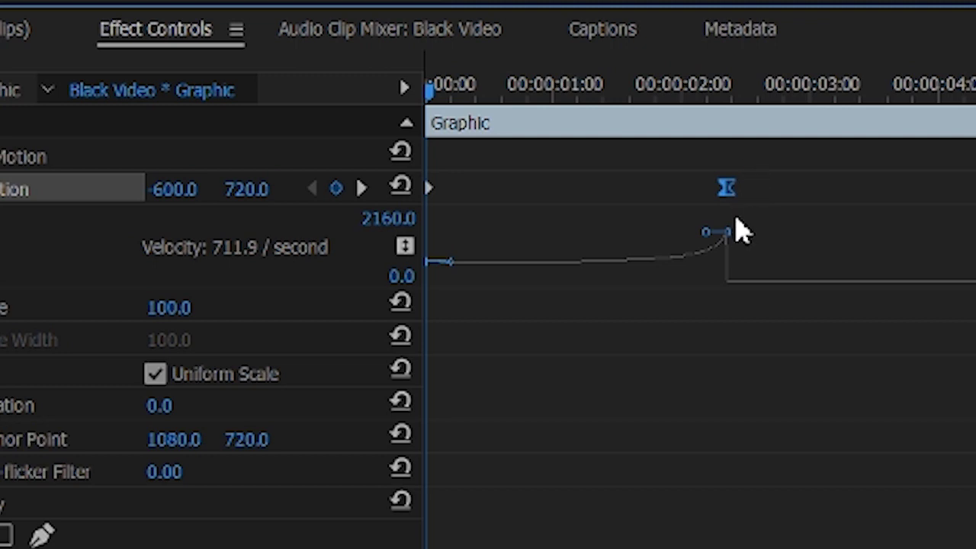
# Reset the final keyframe's ease and drag its handle left so velocity climbs gradually from 711.9 to 2184.6 per second
pyautogui.keyDown('ctrl'); pyautogui.click(708, 261); pyautogui.keyUp('ctrl')
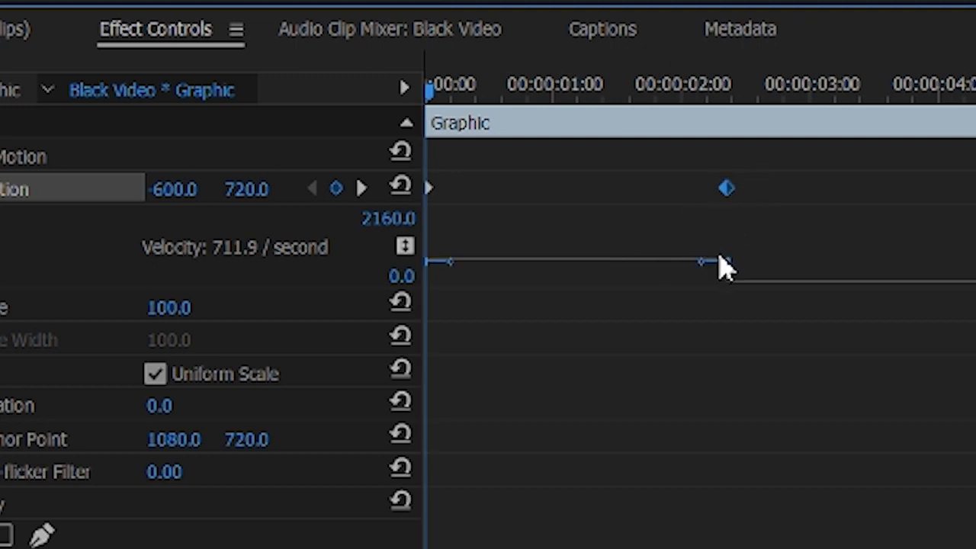
pyautogui.moveTo(702, 262); pyautogui.dragTo(709, 229)
pyautogui.click(727, 189)
pyautogui.hotkey('ctrl', 'z')
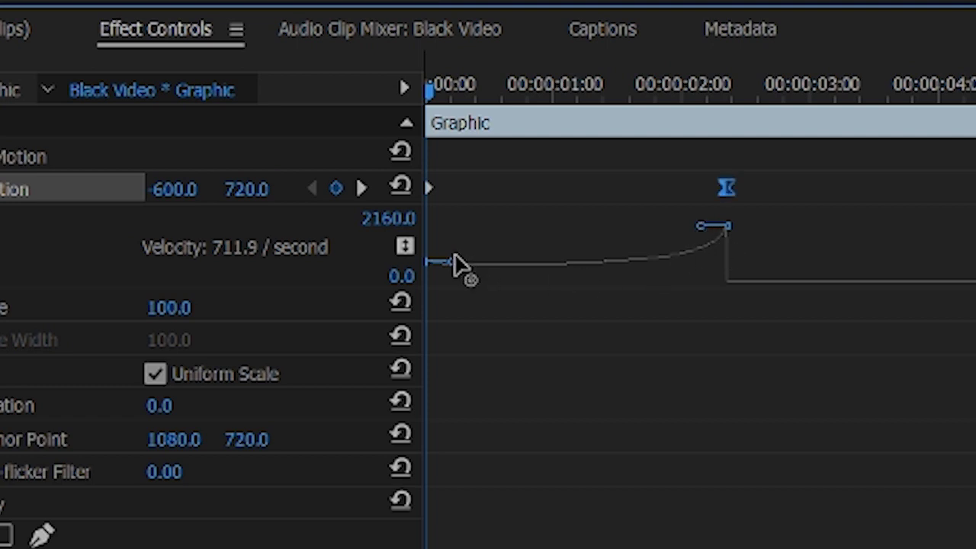
pyautogui.moveTo(700, 228); pyautogui.dragTo(633, 216)
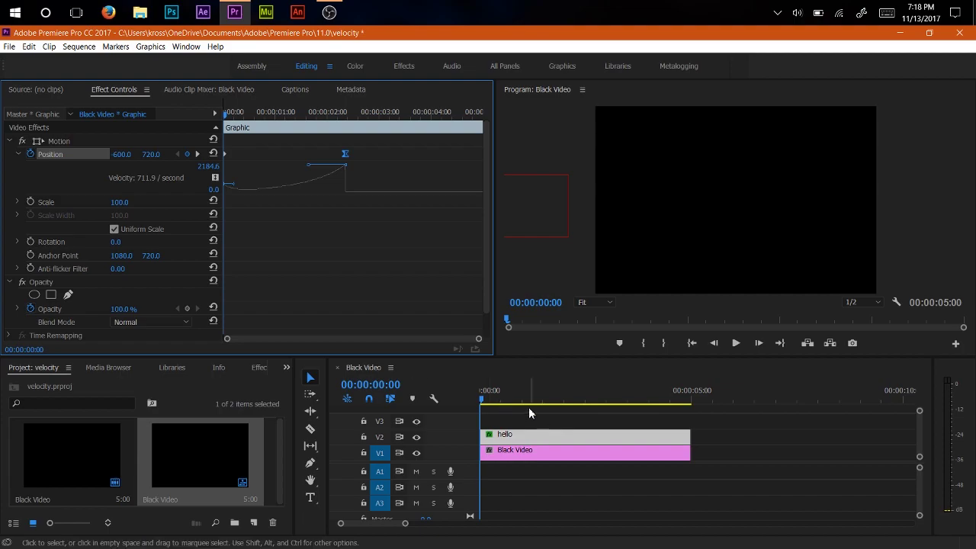
pyautogui.press('space')
pyautogui.hotkey('ctrl', '`')
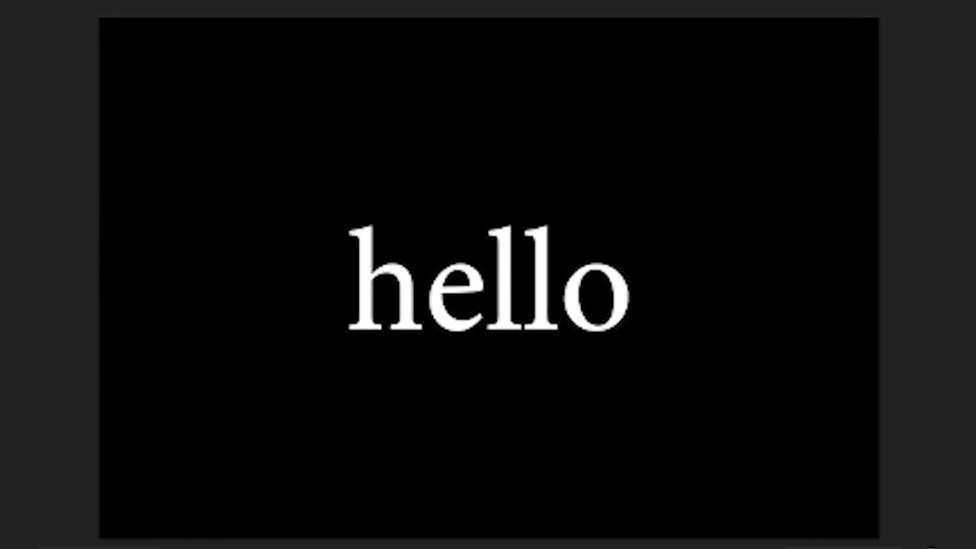
pyautogui.press('Escape')
pyautogui.moveTo(488, 391)
pyautogui.mouseDown()
pyautogui.moveTo(575, 384)
pyautogui.moveTo(465, 398)
pyautogui.moveTo(551, 398)
pyautogui.moveTo(480, 404)
pyautogui.mouseUp()
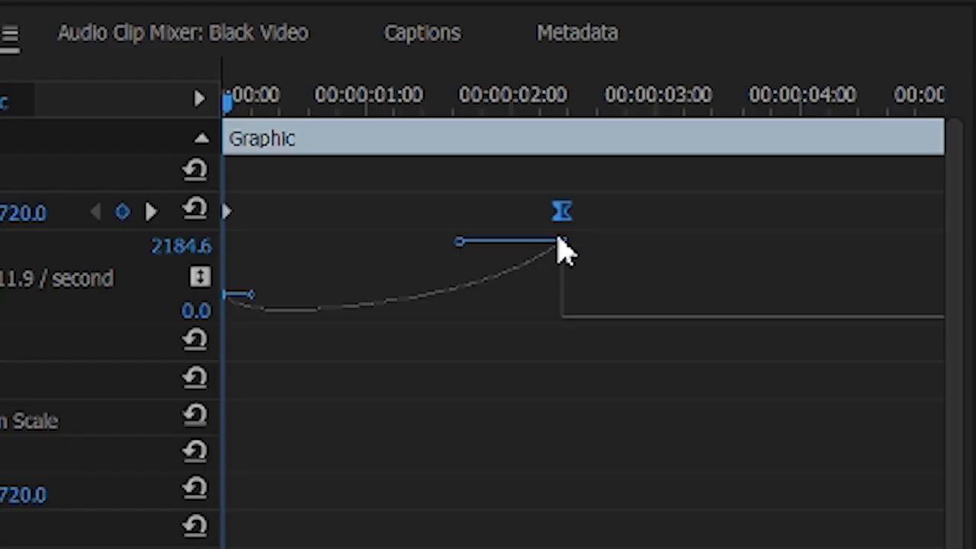
# Drag the 2-second keyframe's velocity handle left and down so speed peaks near 3077.5 early, then tapers
pyautogui.moveTo(345, 167); pyautogui.dragTo(347, 156)
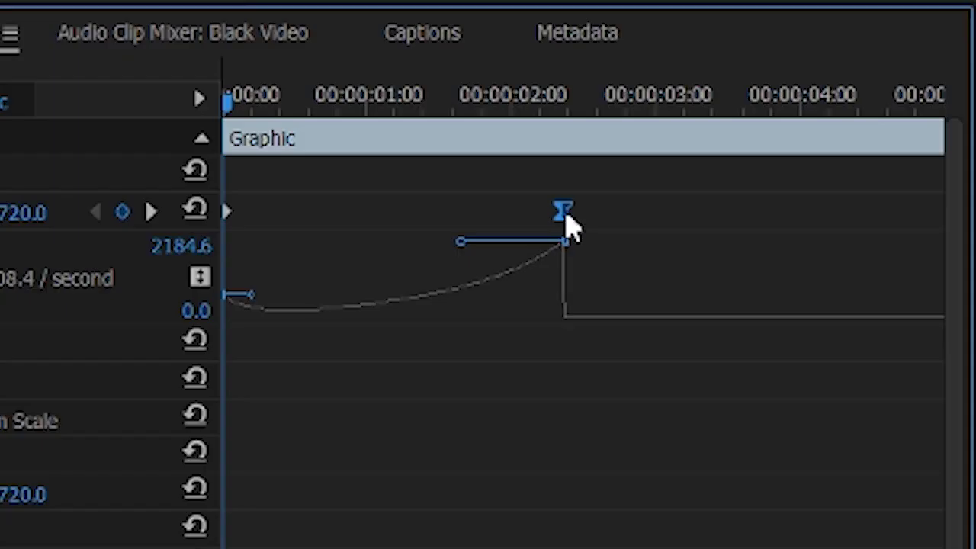
pyautogui.click(346, 176)
pyautogui.moveTo(563, 274); pyautogui.dragTo(364, 323)
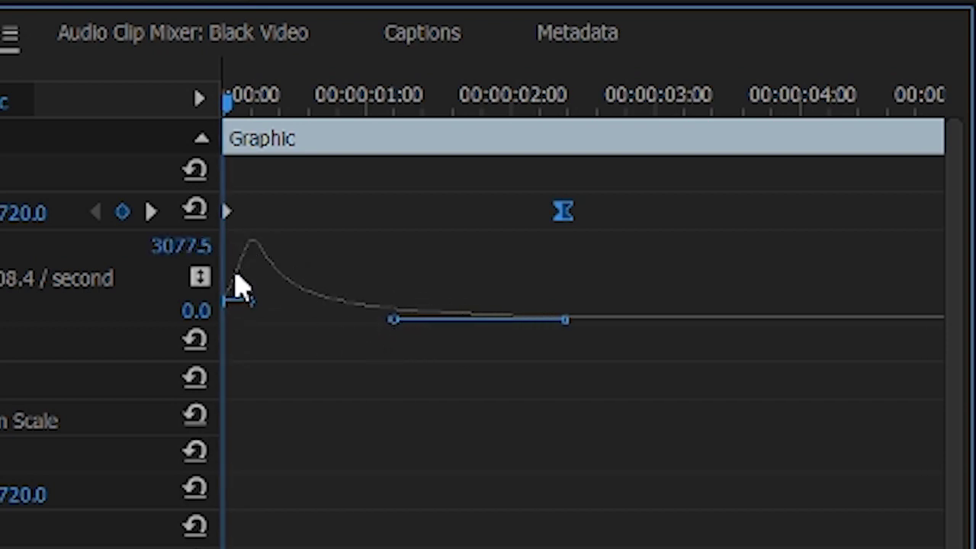
pyautogui.click(260, 258)
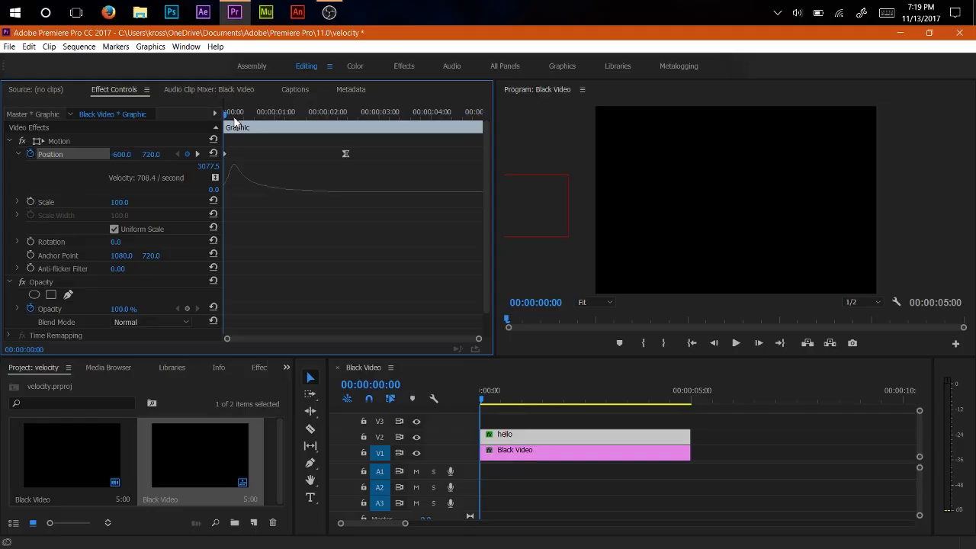
# Scrub through the hello slide-in to check the new deceleration and play it full-screen
pyautogui.moveTo(258, 122); pyautogui.dragTo(537, 123)
pyautogui.moveTo(336, 122); pyautogui.dragTo(233, 123)
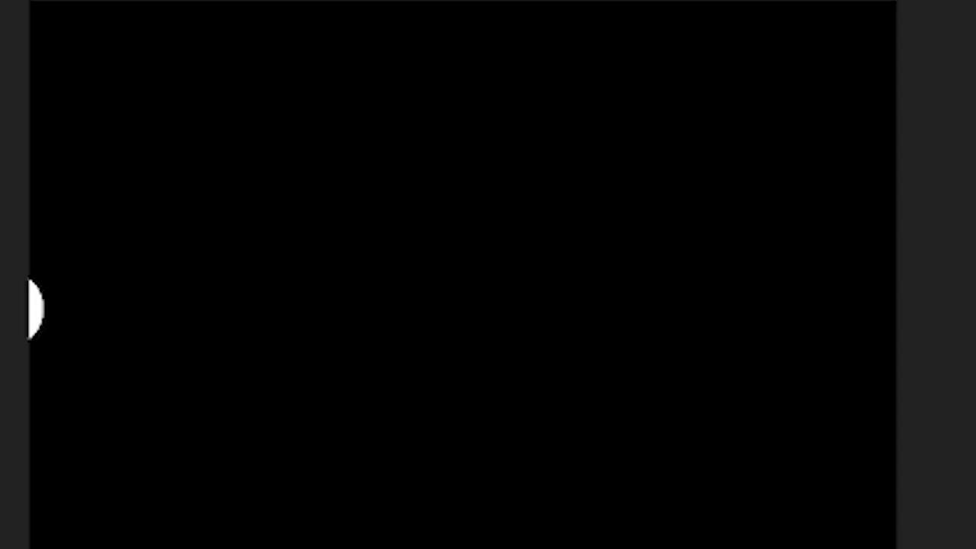
pyautogui.press('Escape')
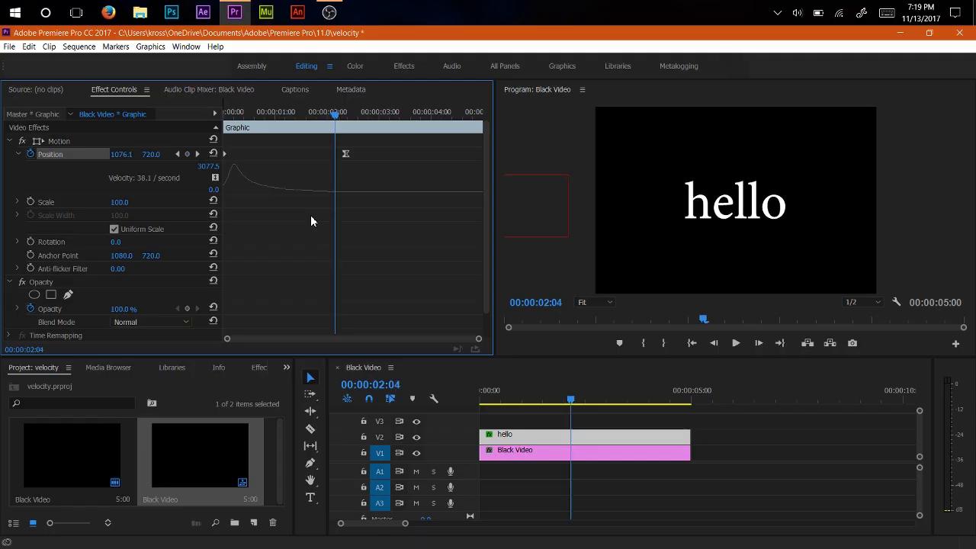
# Shorten the first Position keyframe's velocity handle so speed peaks earlier, and play it back
pyautogui.moveTo(343, 122); pyautogui.dragTo(227, 122)
pyautogui.click(346, 153)
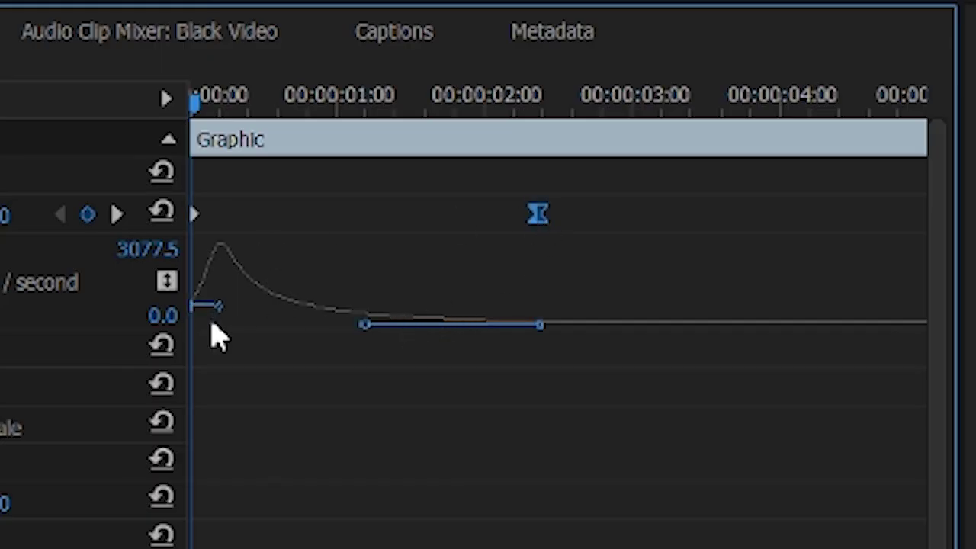
pyautogui.click(219, 309)
pyautogui.moveTo(218, 308); pyautogui.dragTo(199, 307)
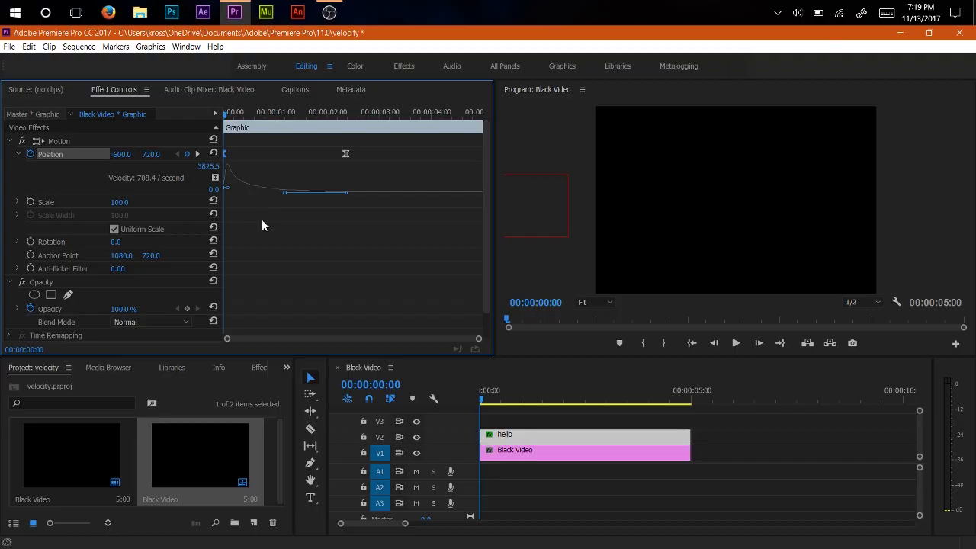
pyautogui.press('space')
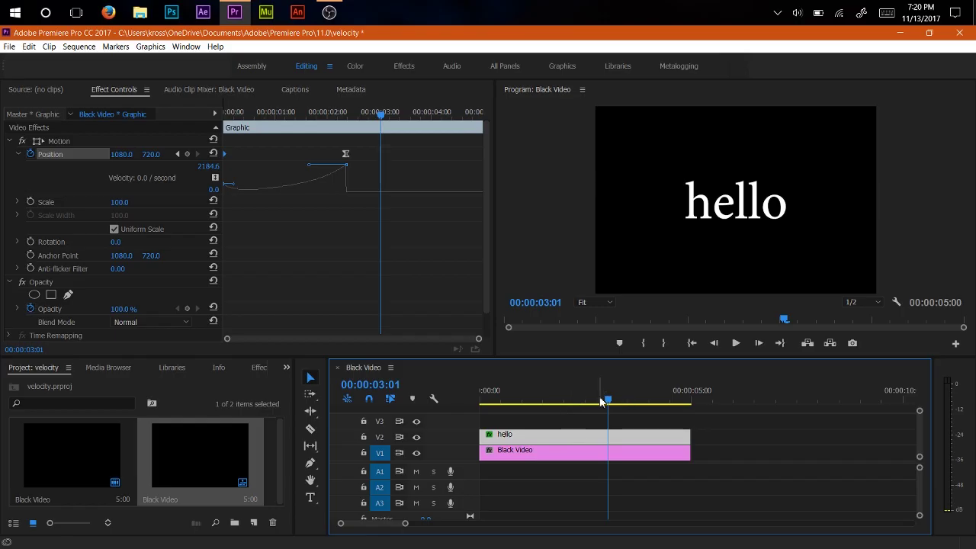
# Play the animation, restore the sharper opening speed curve, and play it again to compare
pyautogui.moveTo(608, 399); pyautogui.dragTo(462, 397)
pyautogui.press('space')
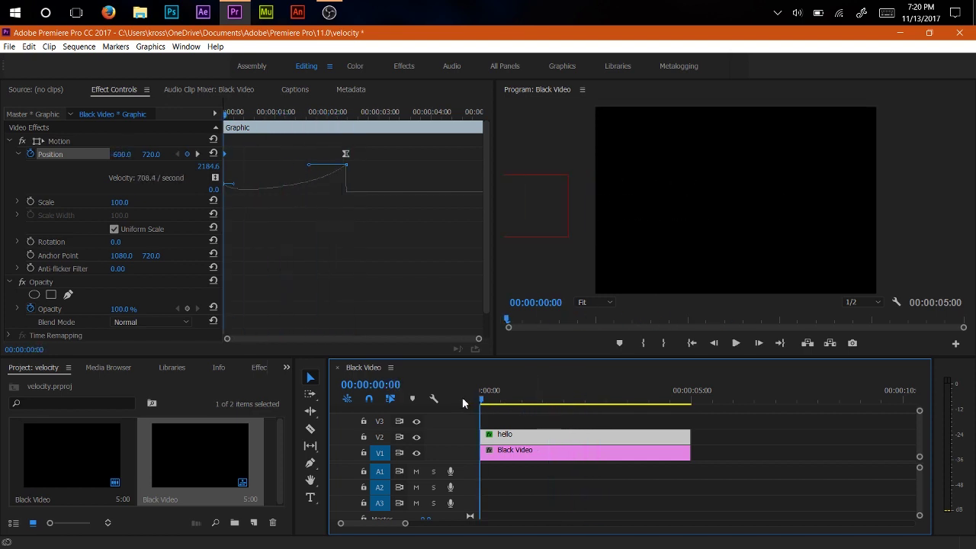
pyautogui.hotkey('ctrl', 'z')
pyautogui.press('space')
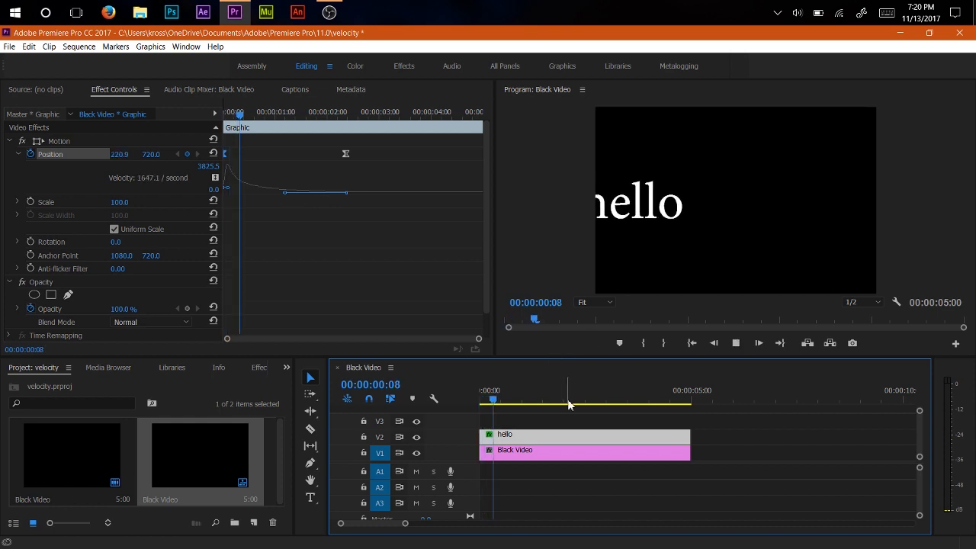
pyautogui.click(524, 404)
pyautogui.moveTo(523, 403); pyautogui.dragTo(450, 399)
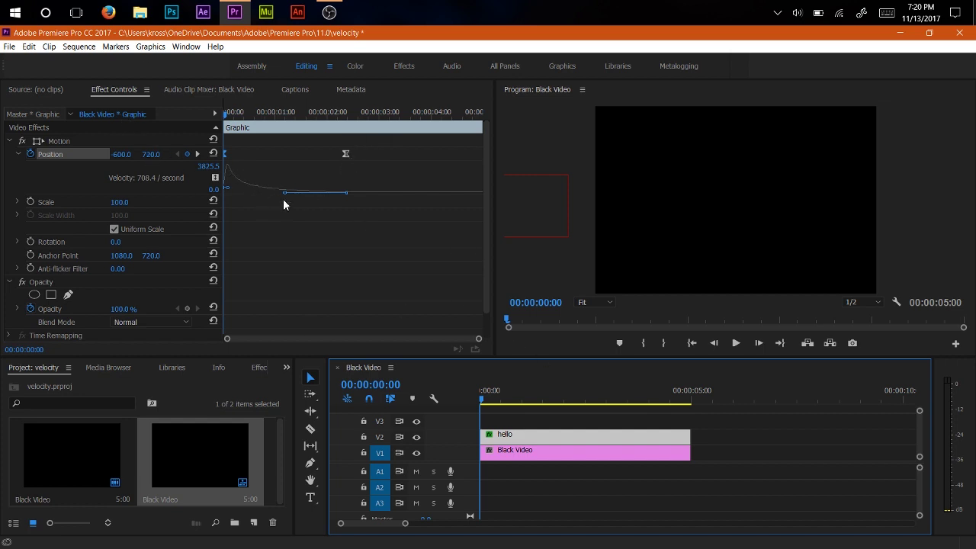
# Keep the Position keyframes and make the title slide at a steady 785.5 per second
pyautogui.click(29, 156)
pyautogui.click(591, 312)
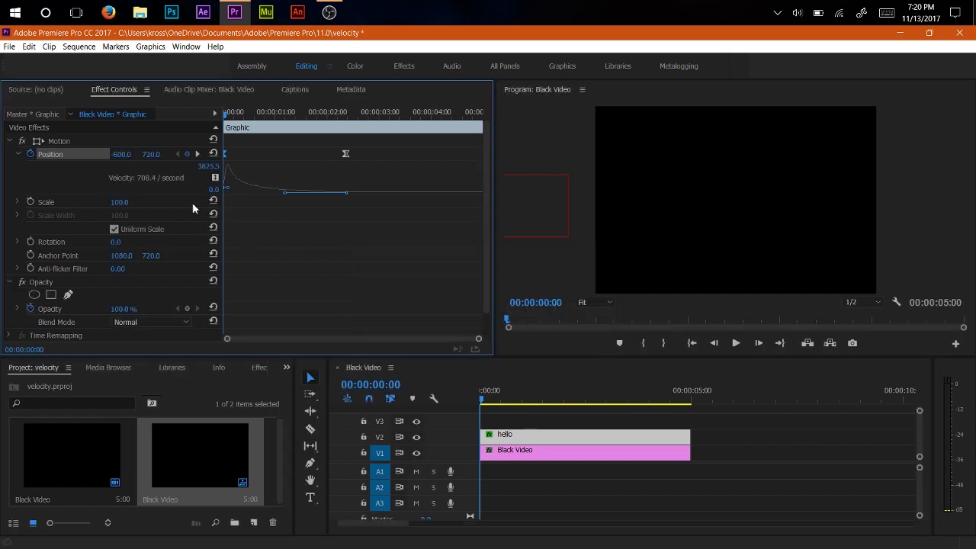
pyautogui.moveTo(231, 191); pyautogui.dragTo(231, 184)
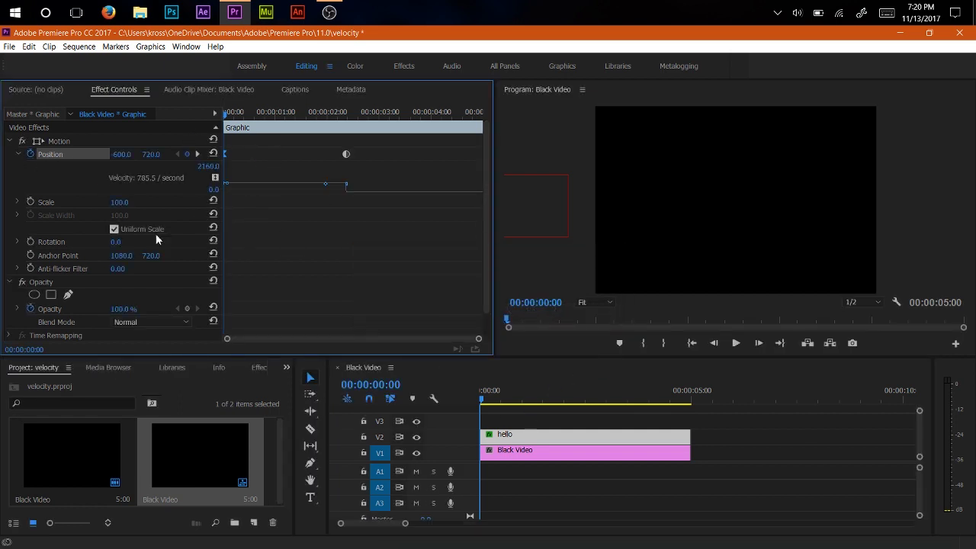
pyautogui.click(520, 399)
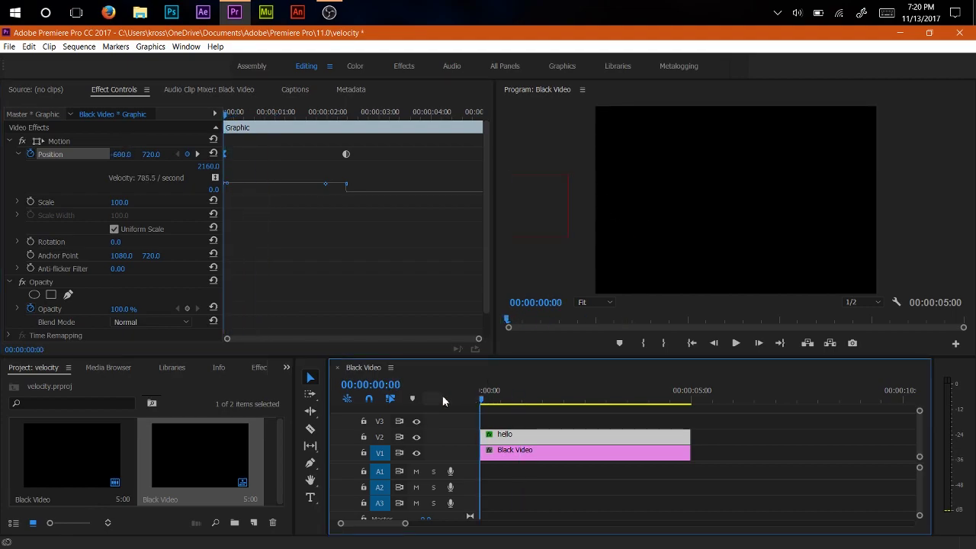
pyautogui.press('space')
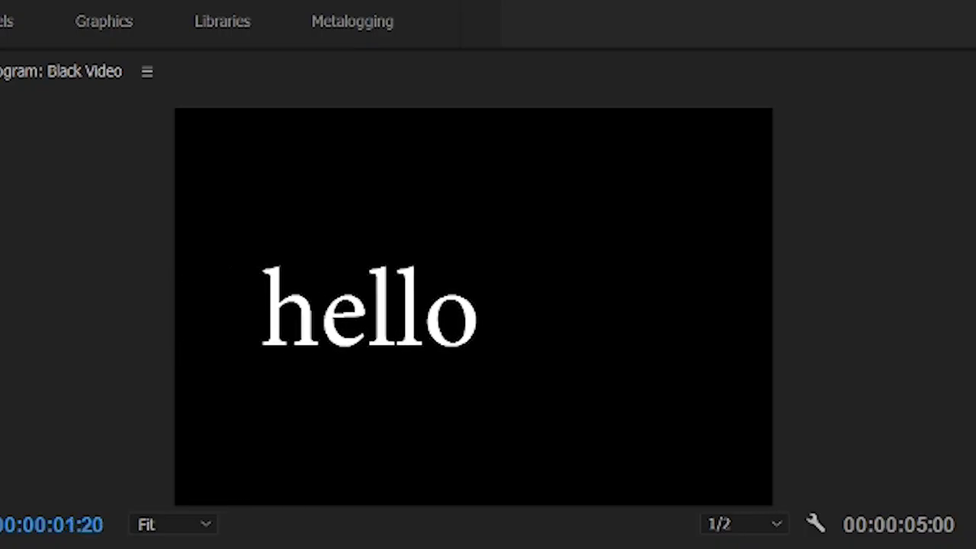
pyautogui.click(476, 398)
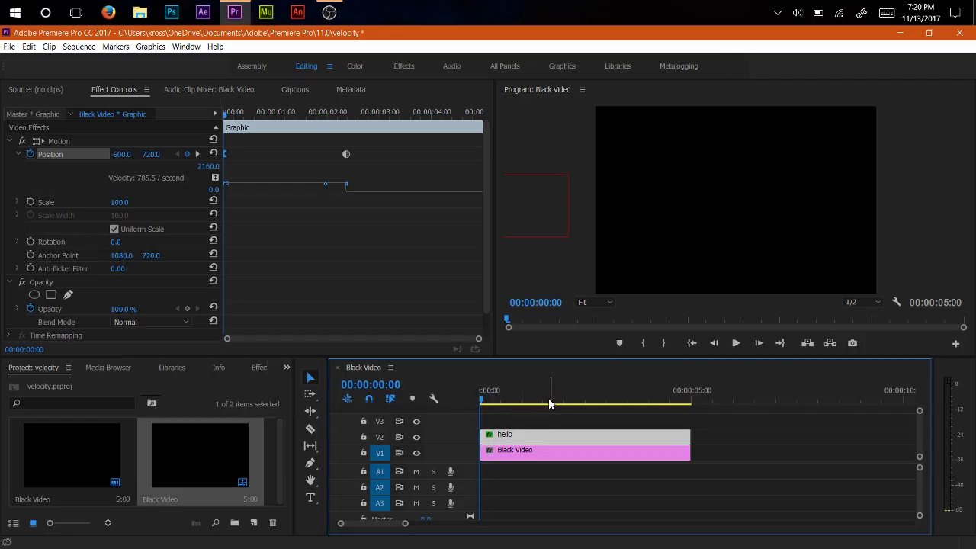
pyautogui.press('space')
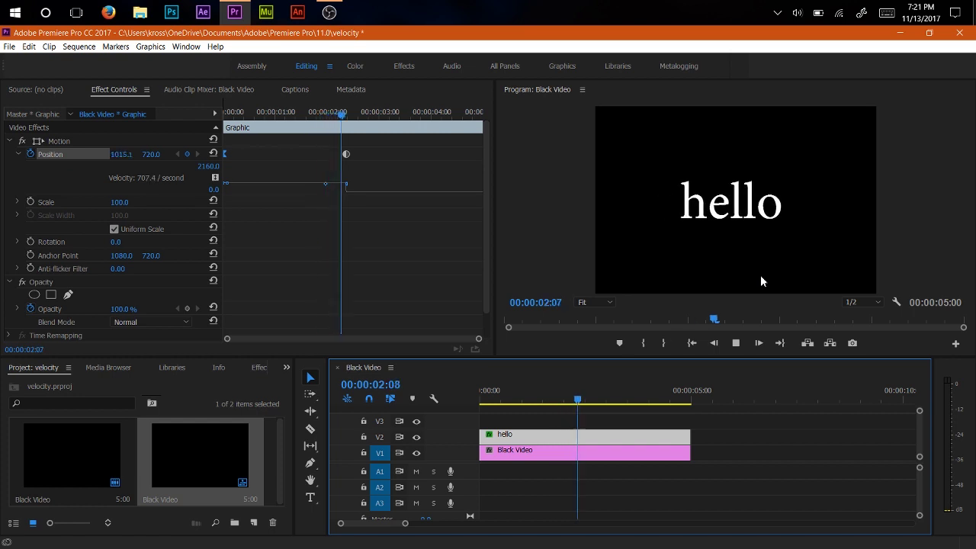
pyautogui.click(482, 396)
pyautogui.press('space')
pyautogui.press('space')
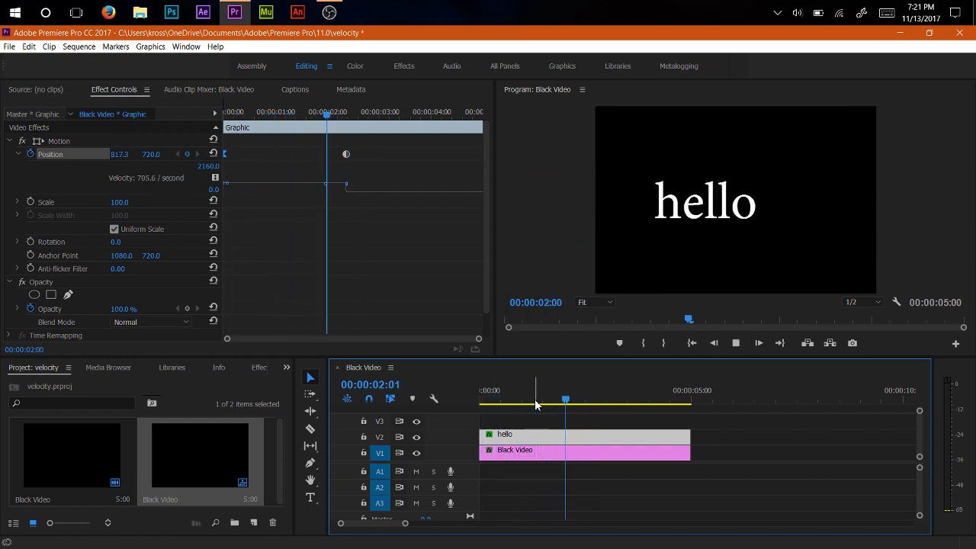
pyautogui.click(484, 396)
pyautogui.press('space')
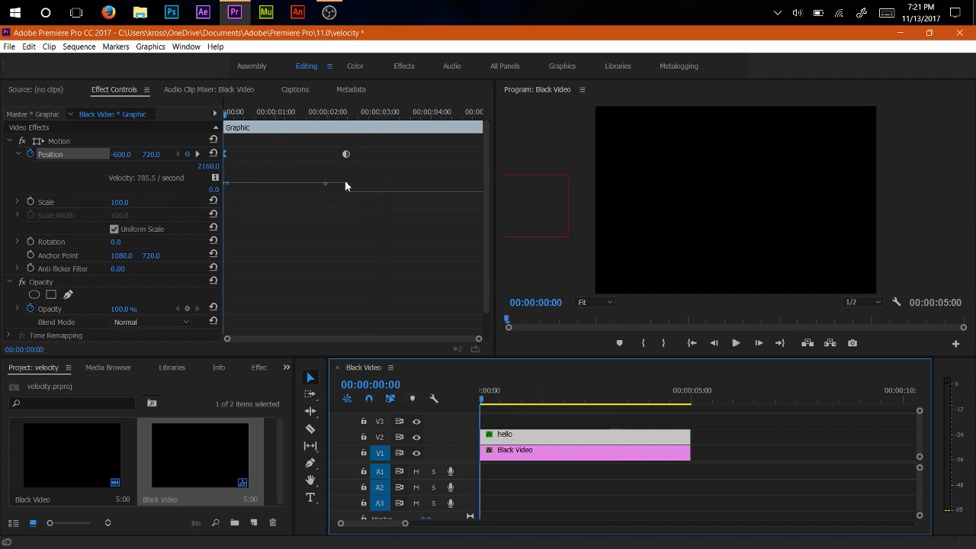
pyautogui.click(19, 158)
# Scrub about two seconds into the slide, then collapse the Position speed graphs
pyautogui.moveTo(234, 114)
pyautogui.mouseDown()
pyautogui.moveTo(351, 127)
pyautogui.moveTo(218, 139)
pyautogui.moveTo(236, 127)
pyautogui.mouseUp()
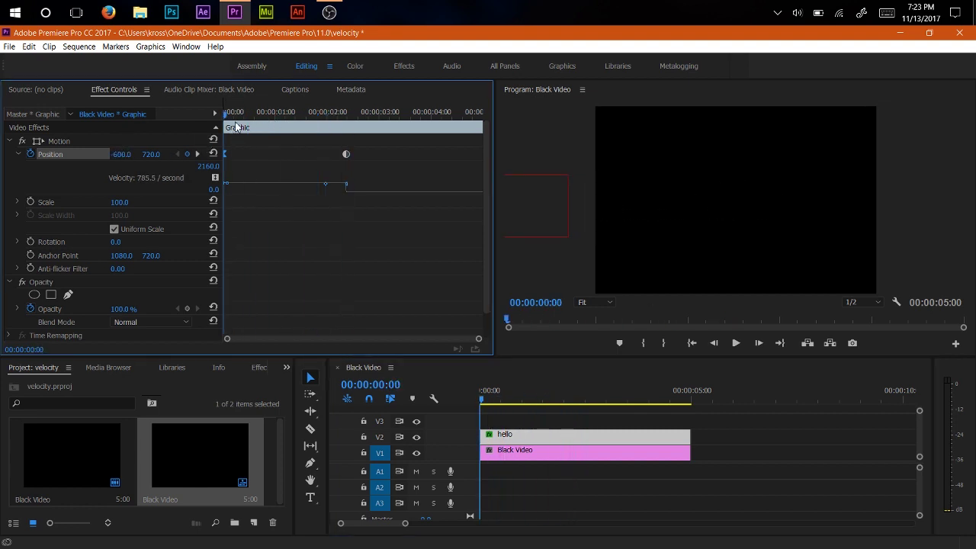
pyautogui.click(19, 155)
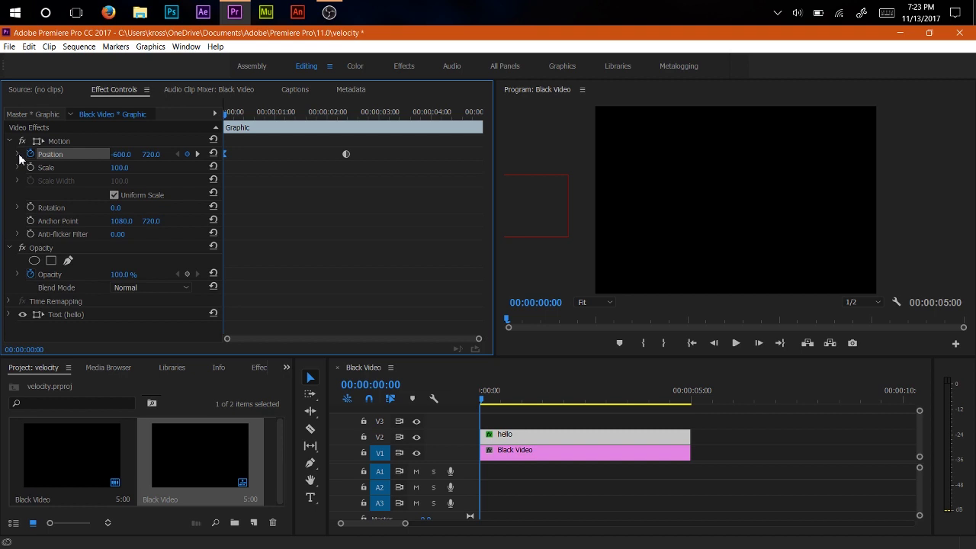